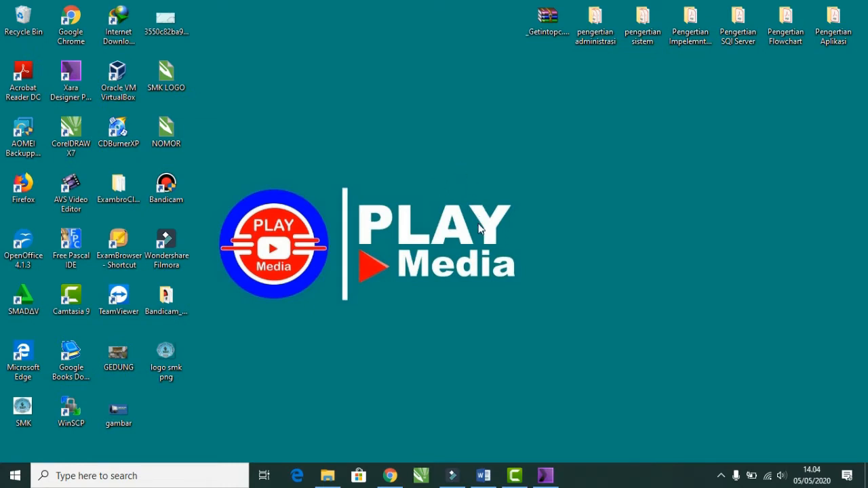
Switch to Google Classroom in Chrome and open the XII - DUA BELAS class
click(401, 474)
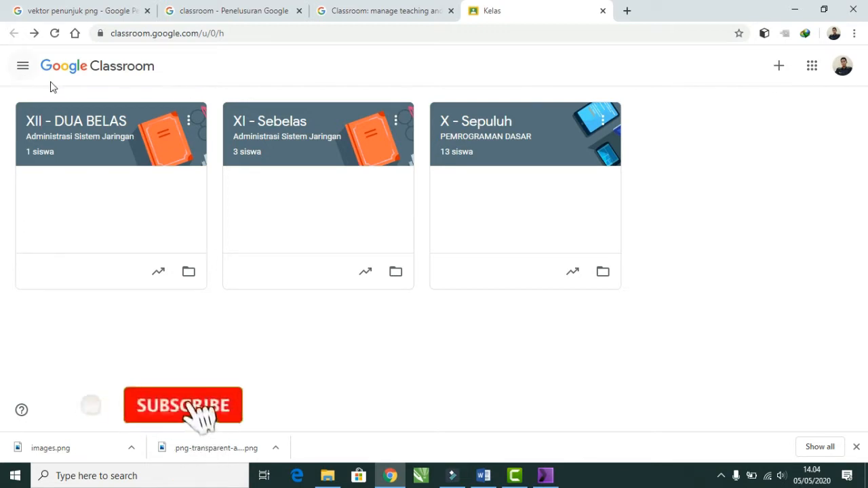
click(16, 67)
click(725, 128)
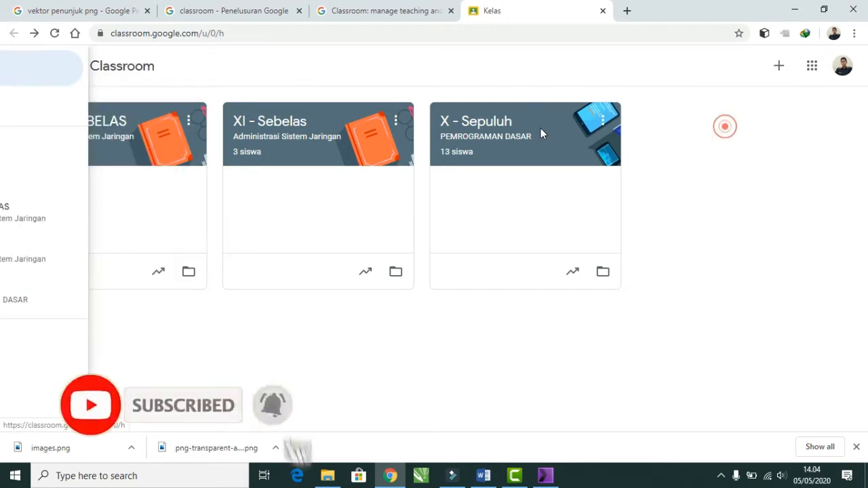
click(20, 62)
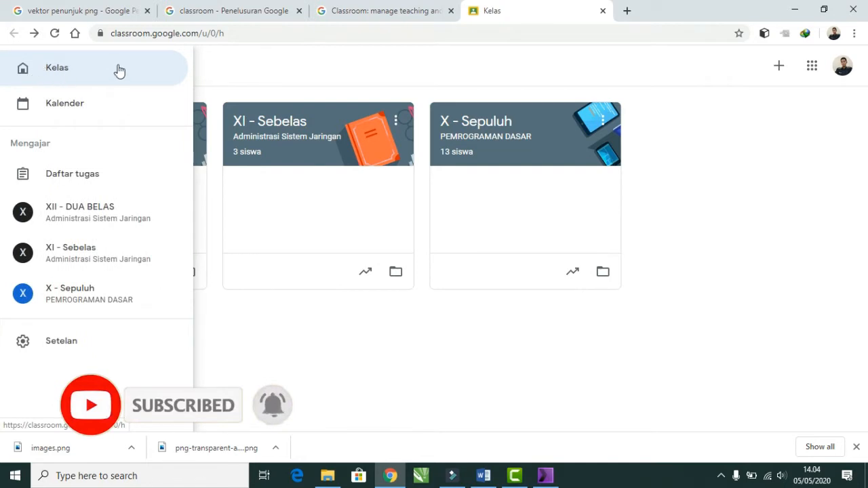
click(74, 79)
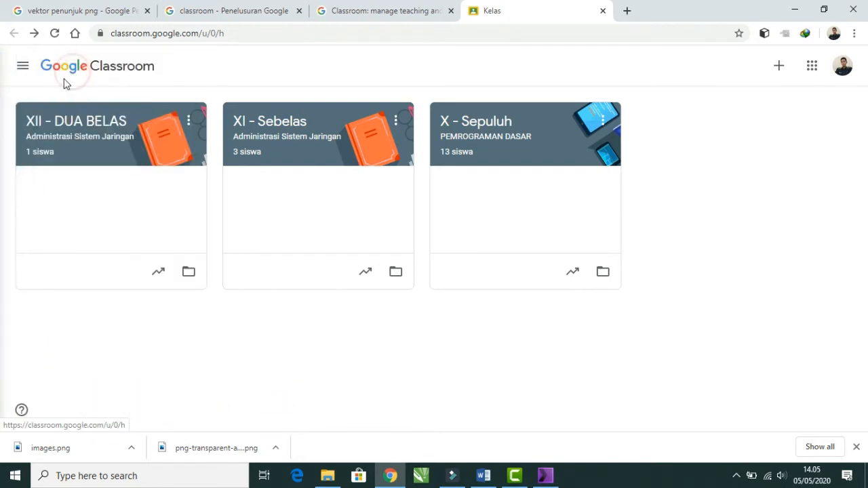
click(707, 140)
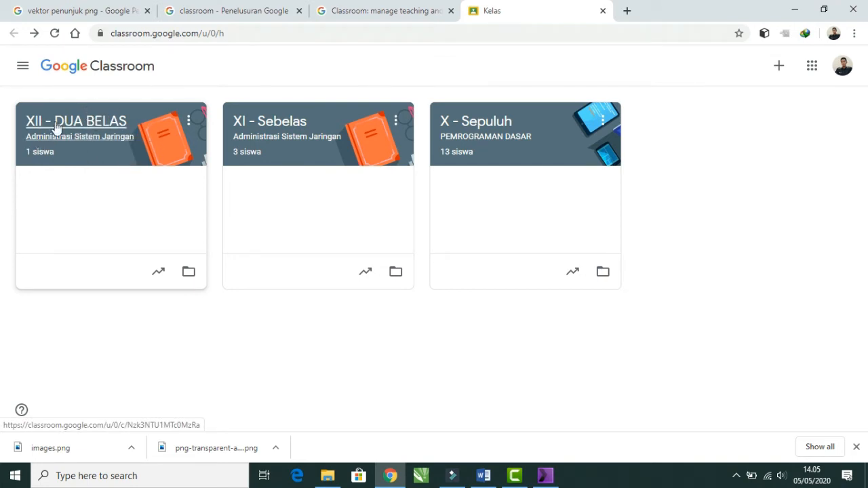
click(102, 128)
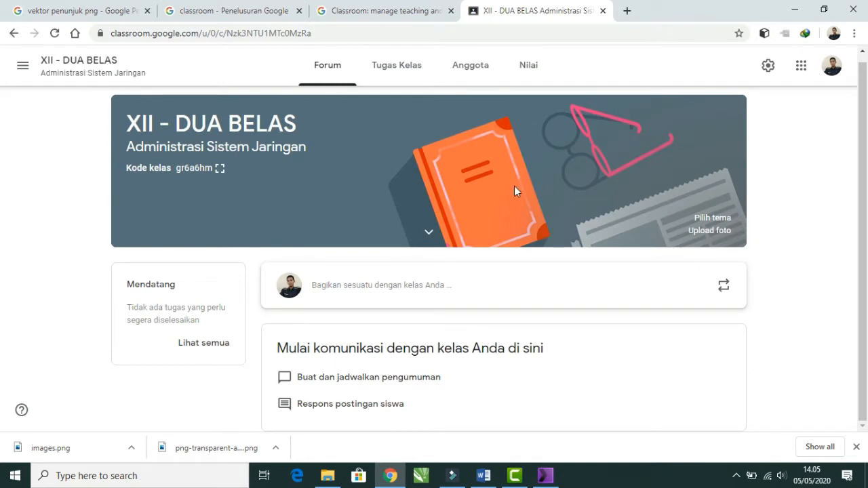
Check the class's member list and start a new announcement in the class Forum
click(465, 70)
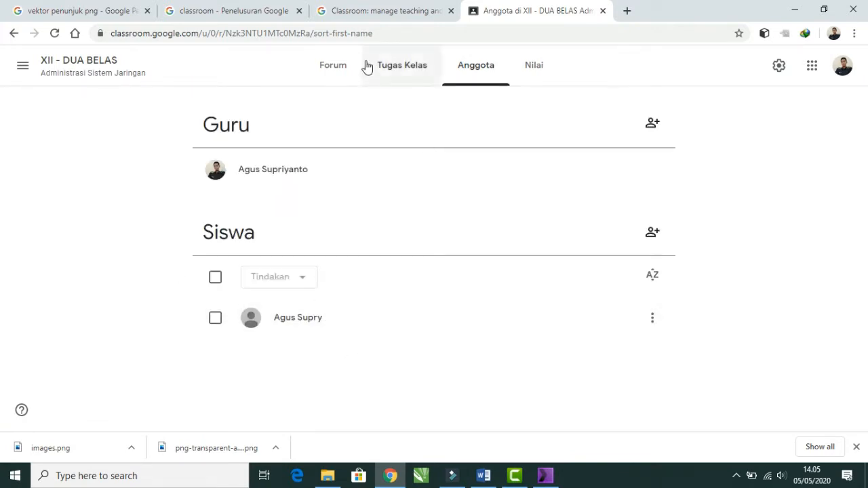
click(328, 63)
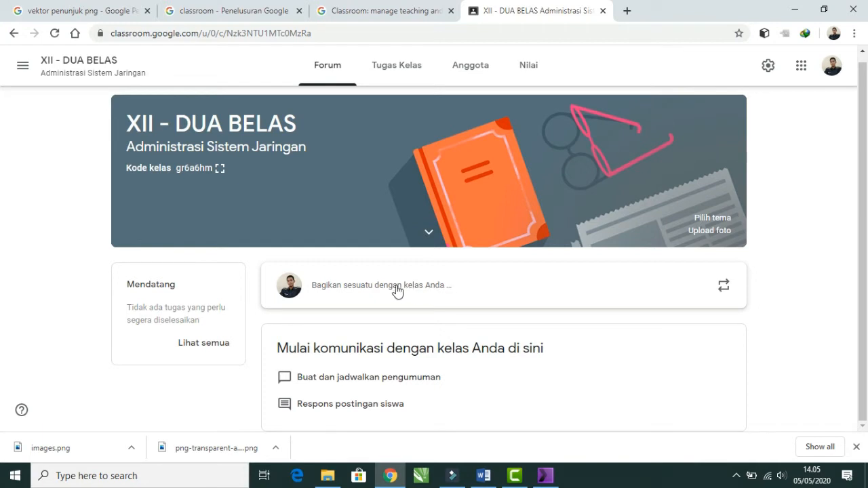
click(432, 287)
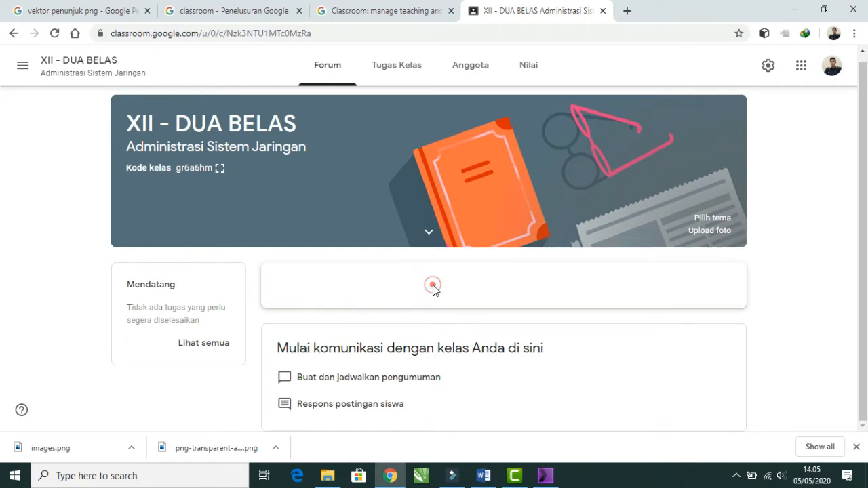
scroll(370, 264, down, 1)
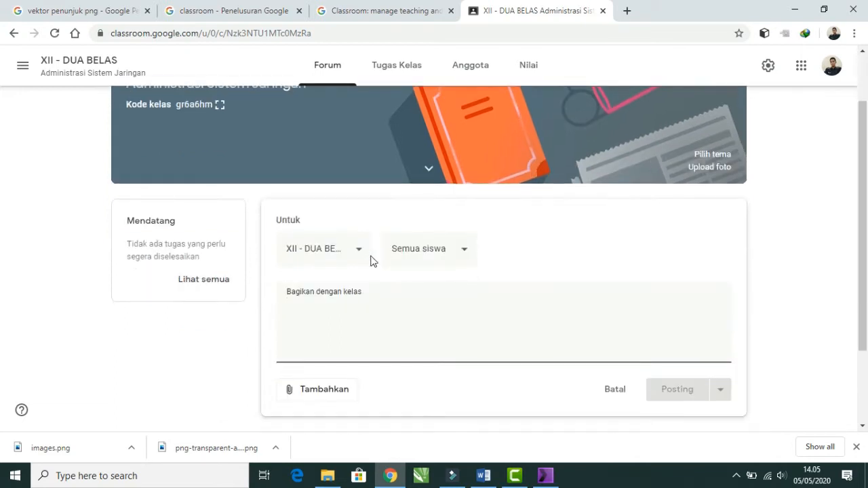
scroll(331, 316, down, 1)
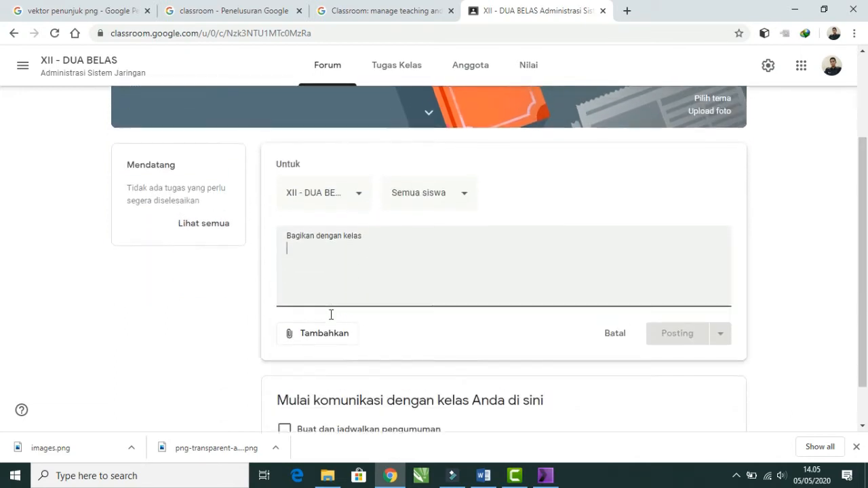
click(329, 224)
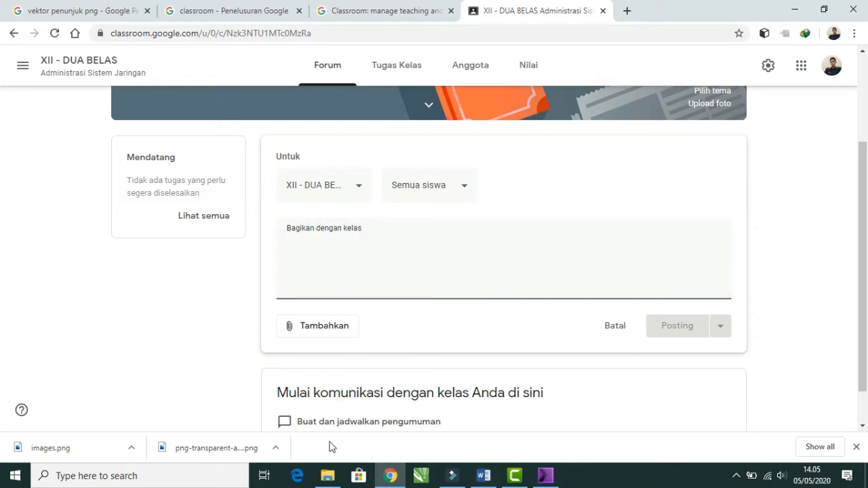
Switch to File Explorer and look through the MaPel SMK teaching folders on USB Drive (G:), including Administrasi sistem jaringan XI
click(328, 475)
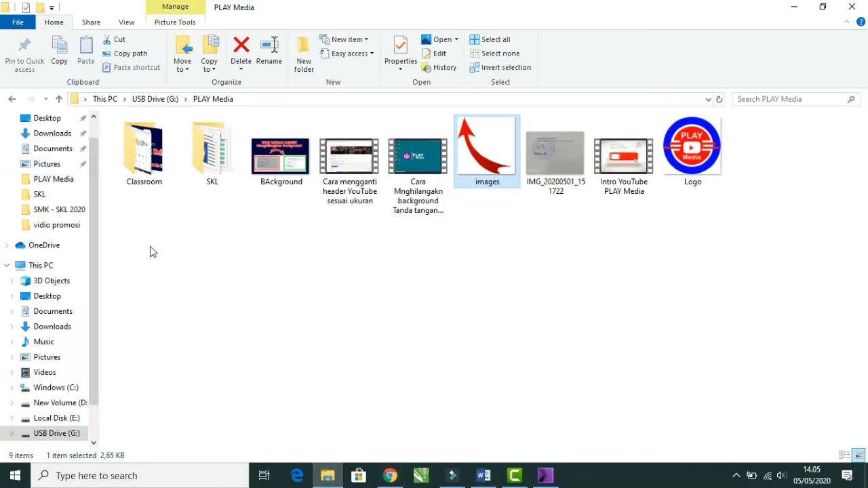
click(47, 434)
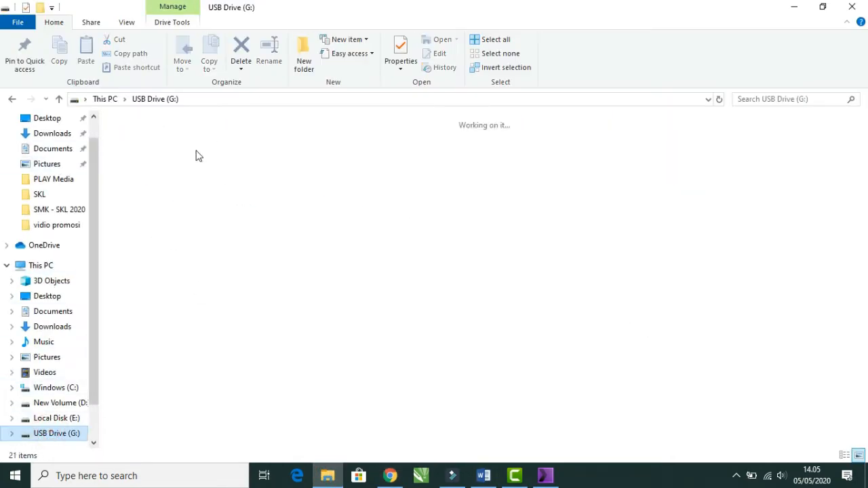
click(143, 146)
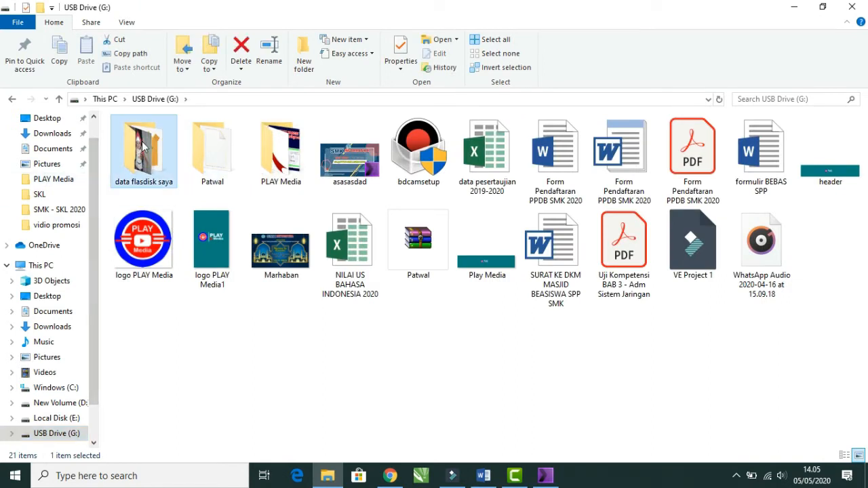
double_click(142, 146)
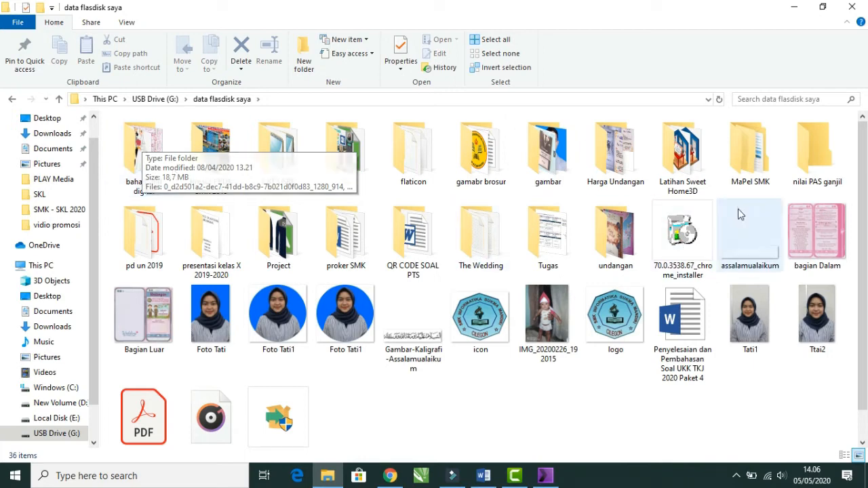
double_click(758, 156)
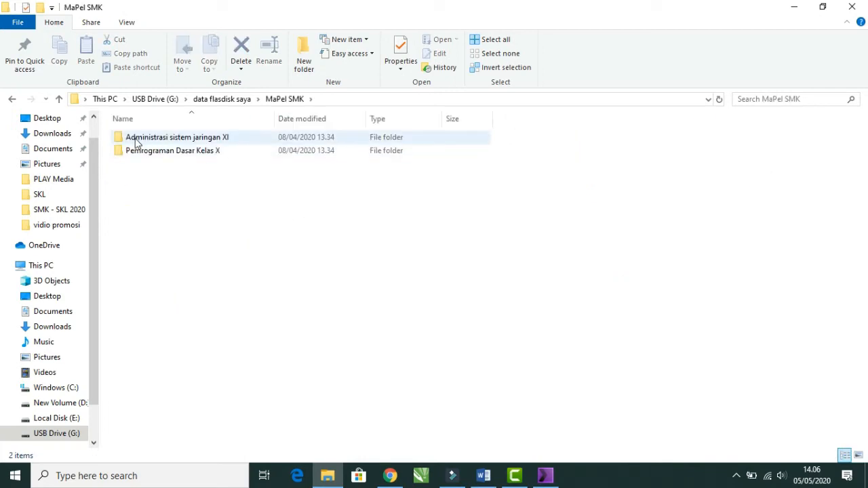
double_click(173, 153)
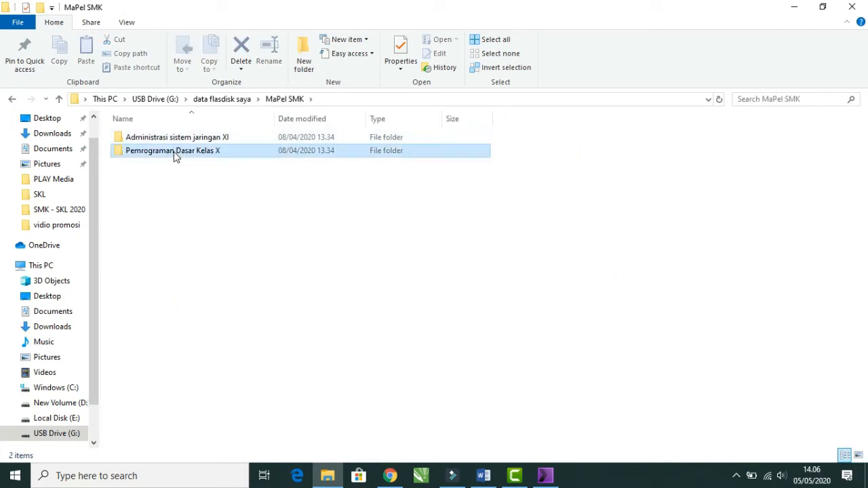
click(12, 99)
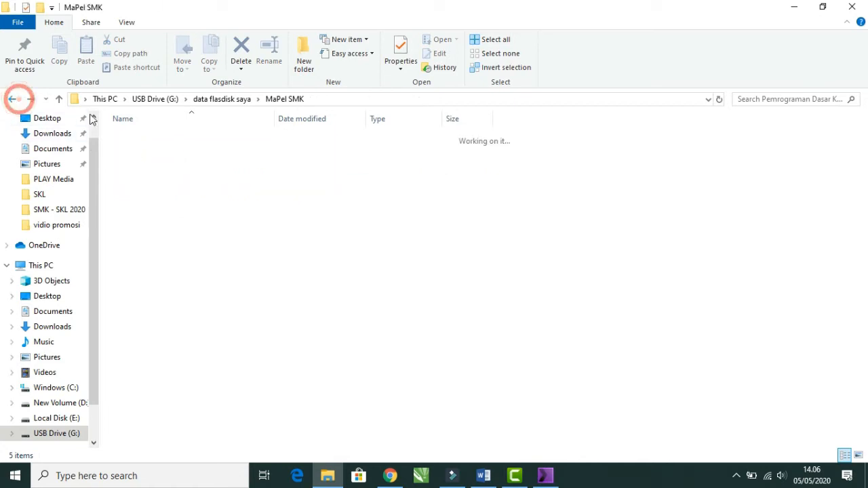
double_click(158, 138)
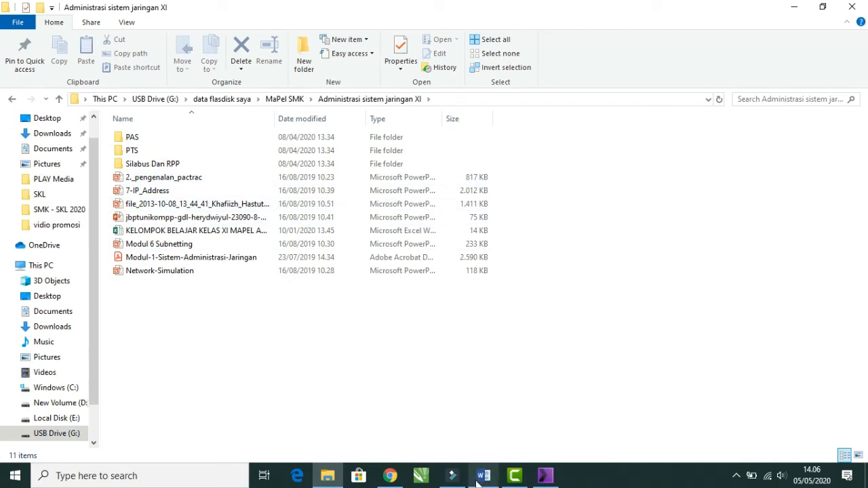
Switch back to Chrome and enter "Server dan databases" with a few short sample lines as the announcement text
click(390, 475)
click(362, 247)
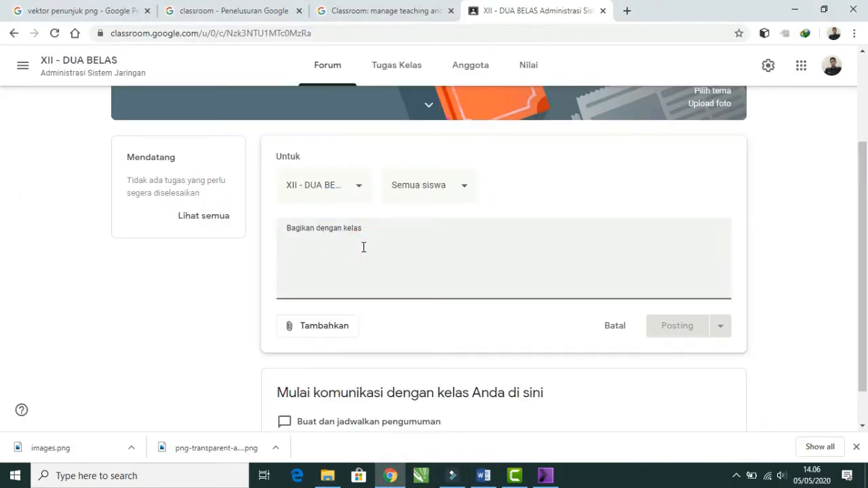
text(Server dan databases)
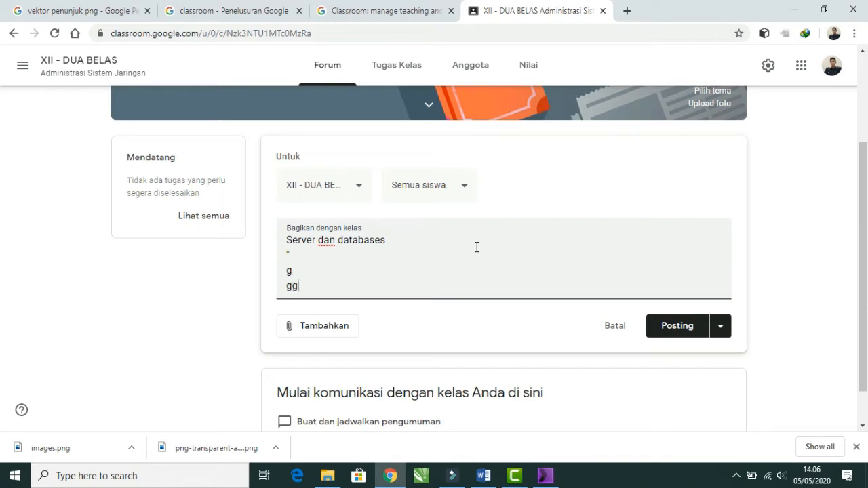
Clear all the sample text from the announcement
click(360, 259)
drag(286, 240, 319, 285)
click(360, 254)
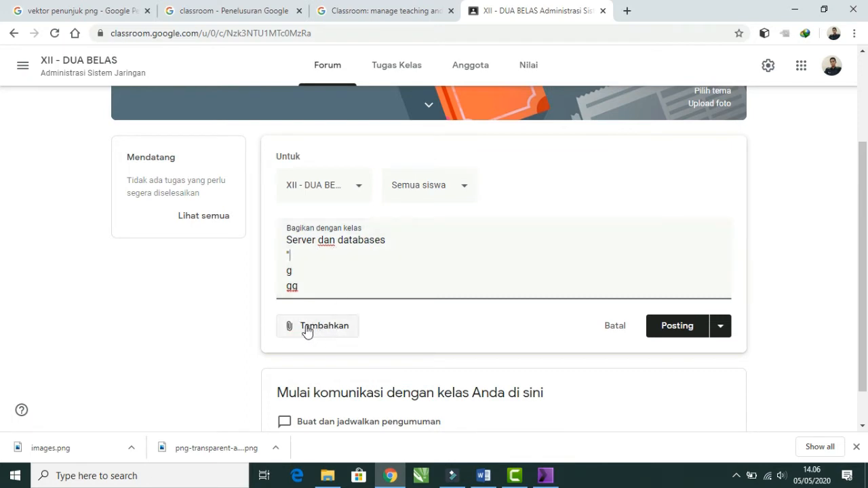
click(312, 285)
drag(302, 287, 262, 244)
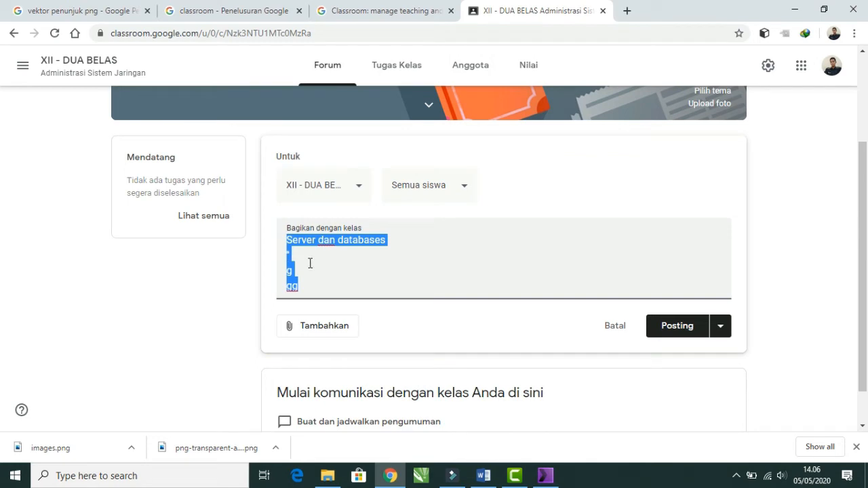
key(BackSpace)
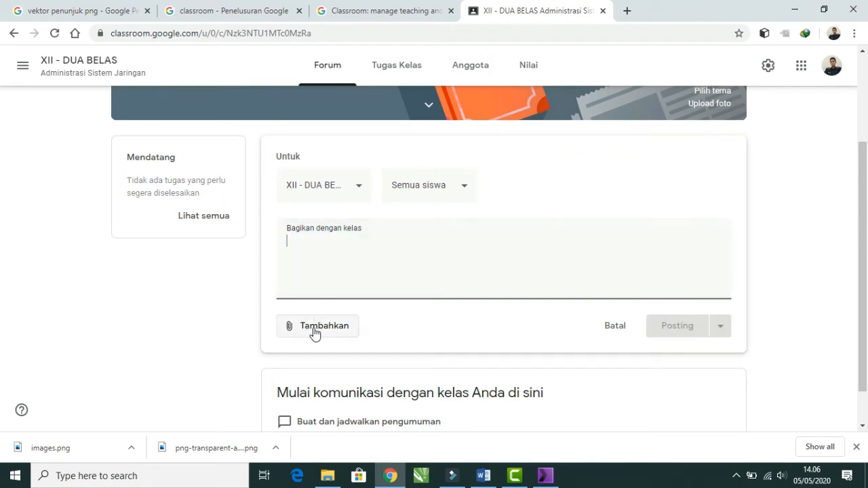
Start a file attachment from the device and browse to data flasdisk saya > MaPel SMK > Administrasi sistem jaringan XI on USB Drive (G:)
click(313, 330)
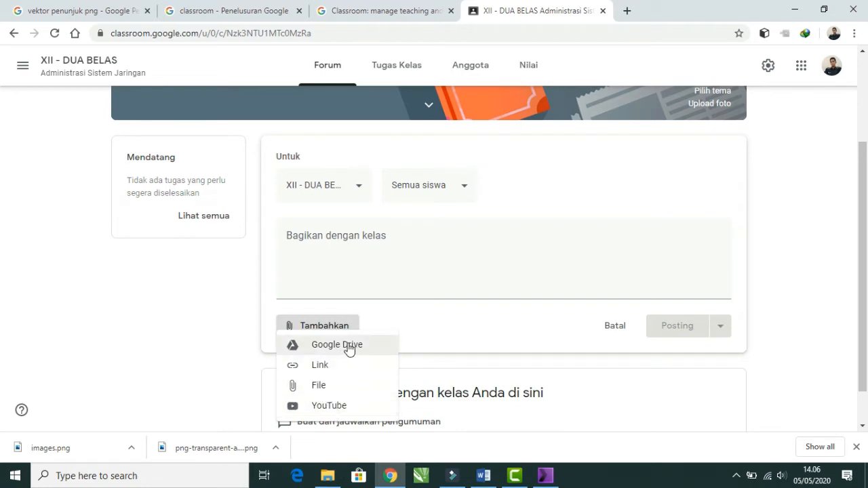
click(330, 386)
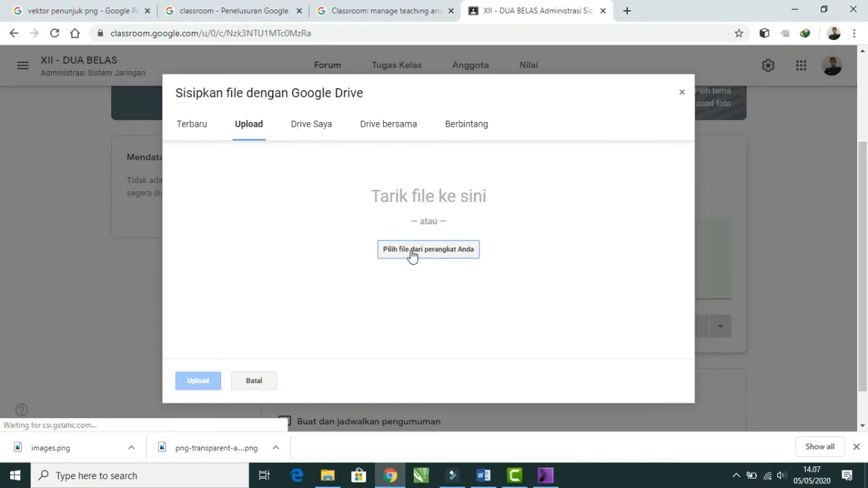
click(443, 256)
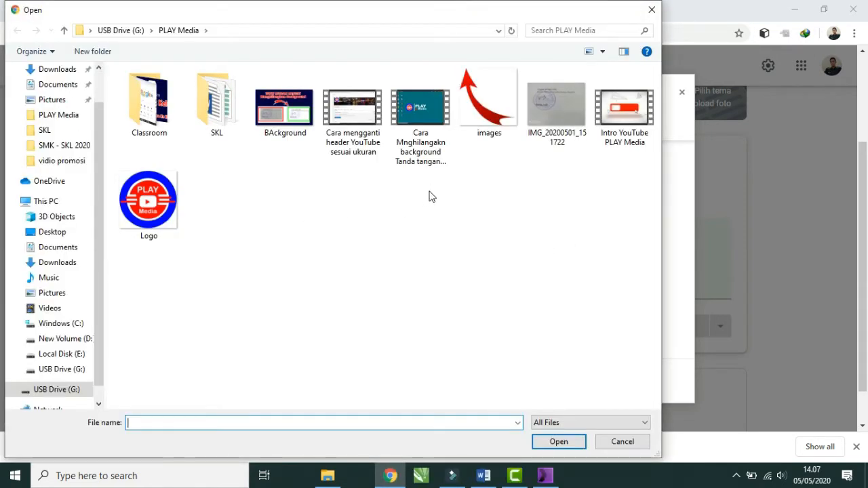
click(61, 389)
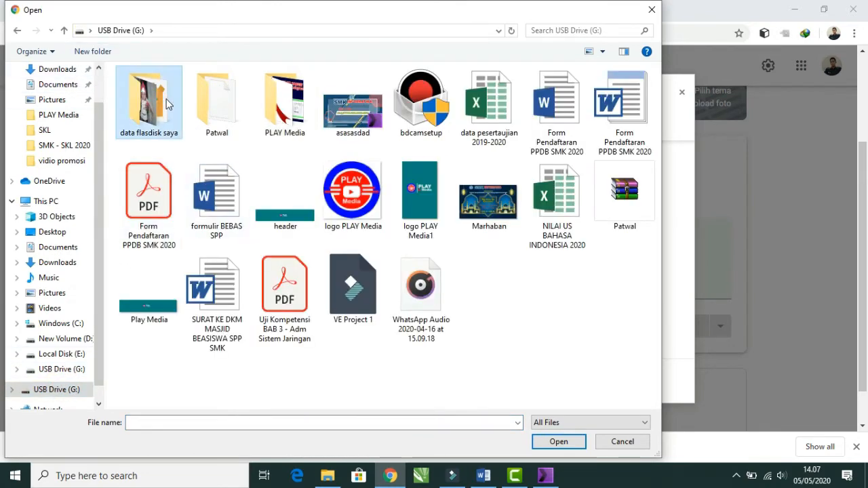
double_click(152, 102)
scroll(194, 274, down, 1)
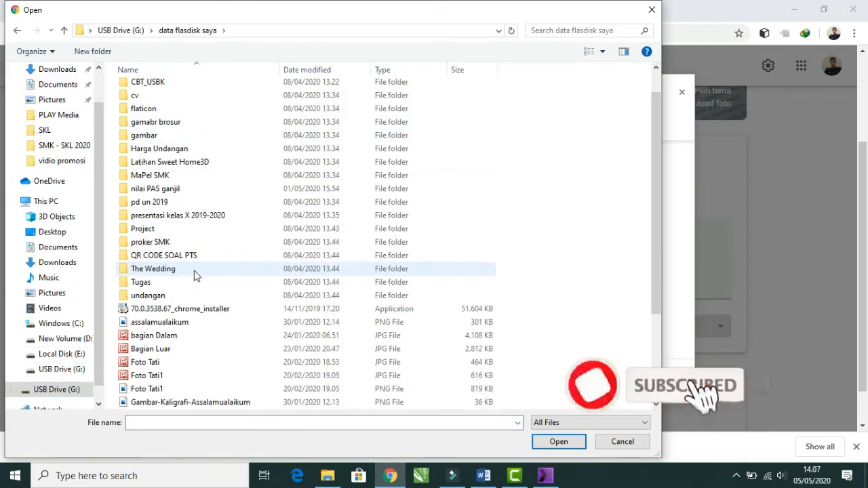
scroll(194, 275, up, 1)
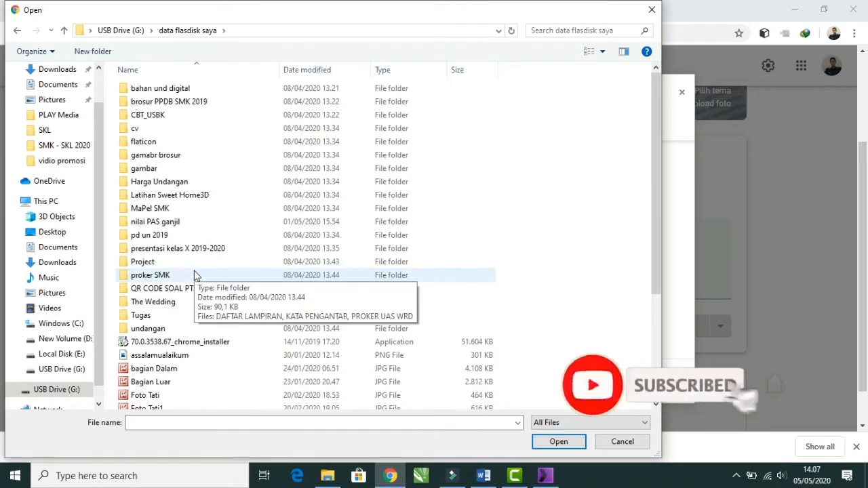
double_click(173, 210)
double_click(200, 90)
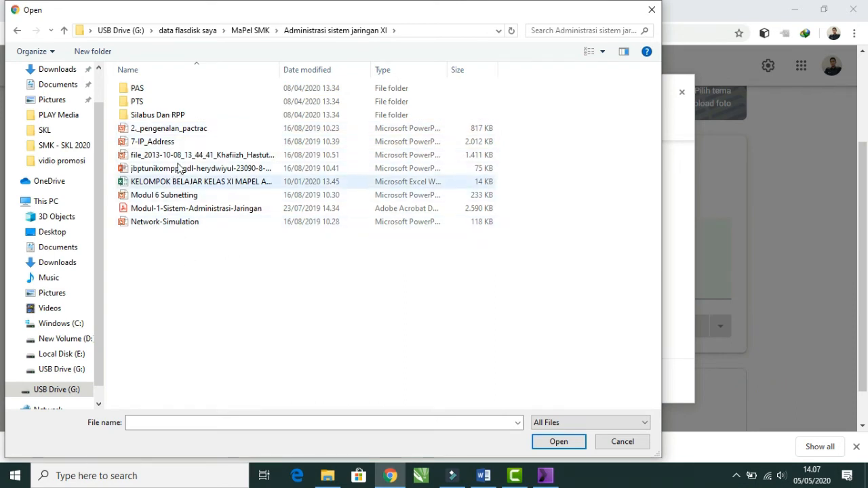
Choose the Network-Simulation presentation and upload it as the announcement's attachment
click(198, 226)
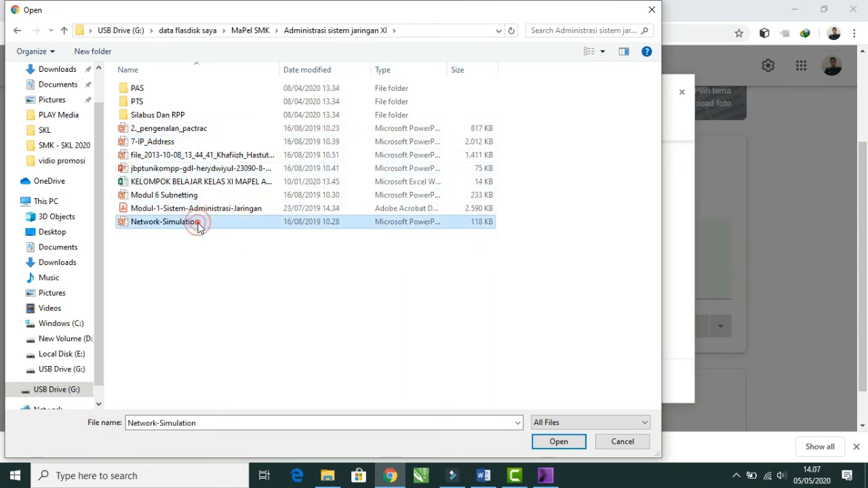
click(560, 442)
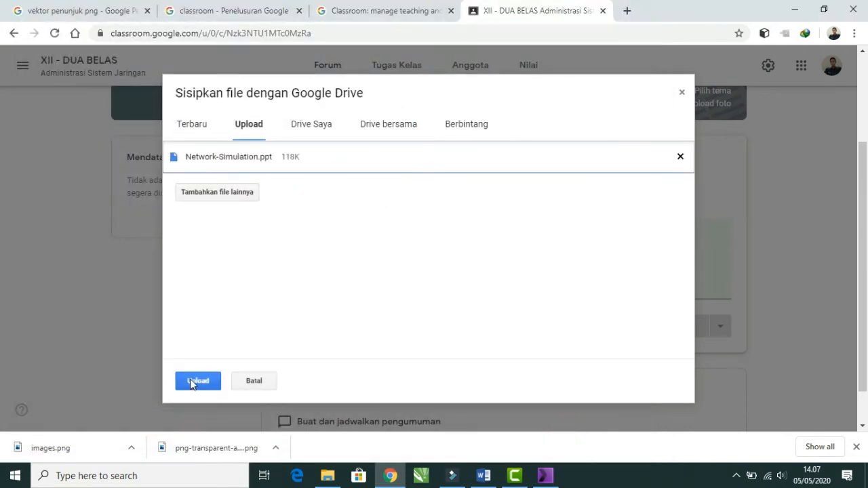
click(197, 381)
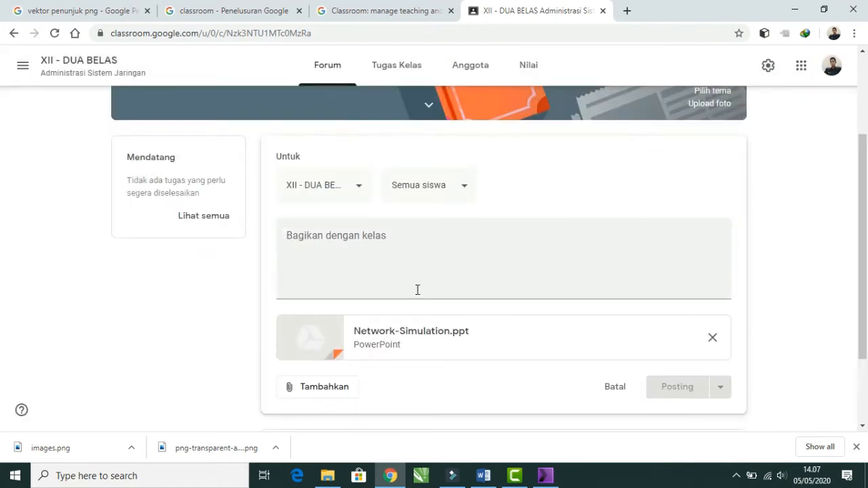
Enter "Network - simulation" as the announcement text and post it to the class with the attached presentation
scroll(427, 293, down, 1)
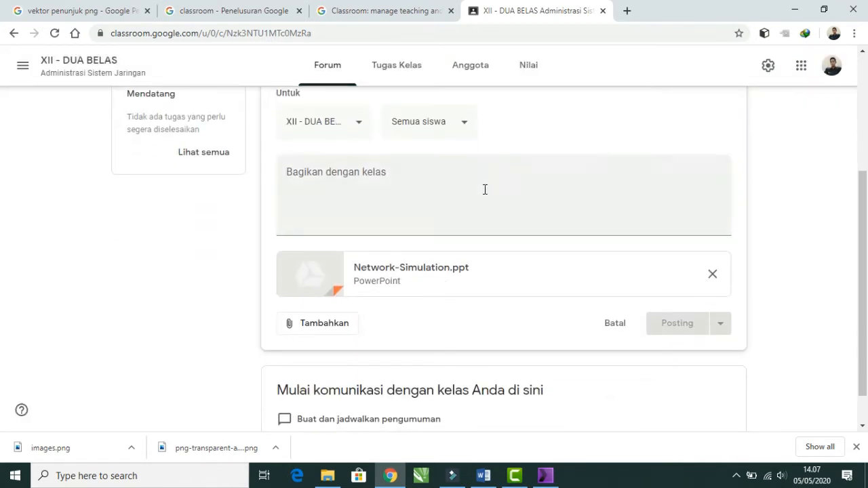
click(361, 194)
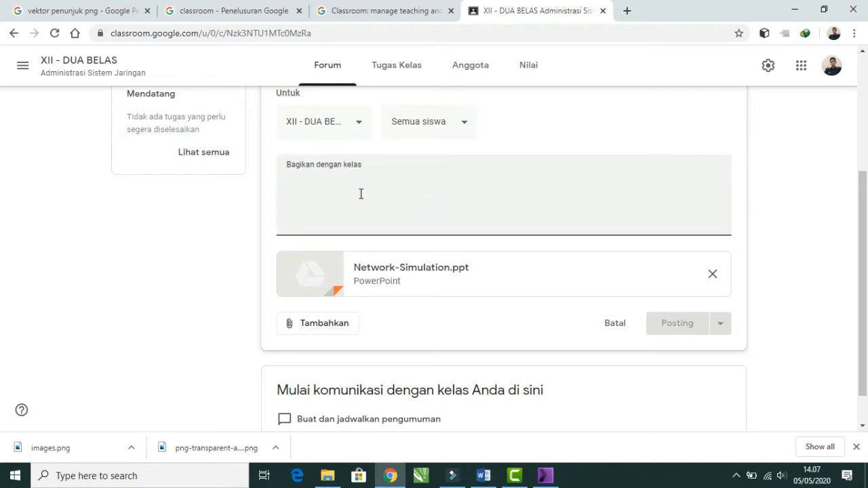
text(N)
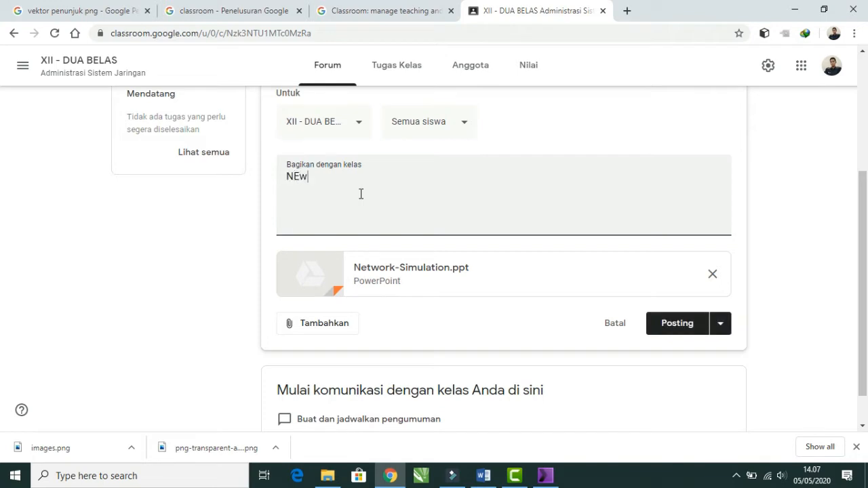
text(etwork - simulation)
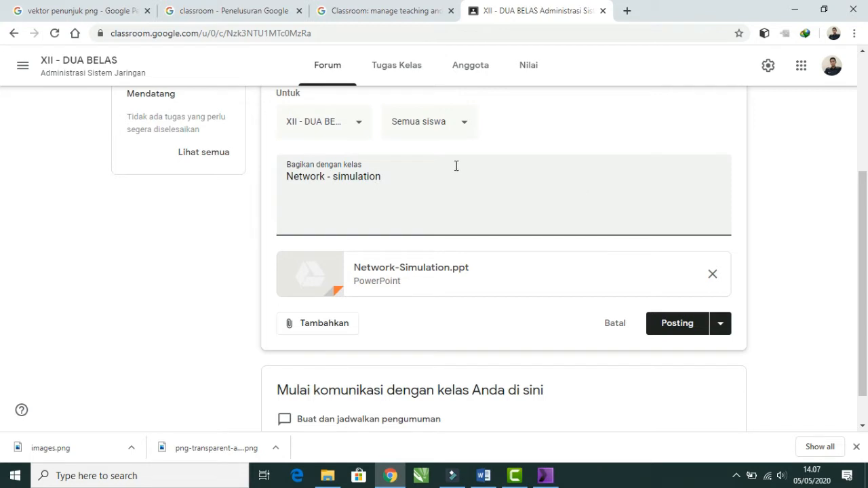
click(671, 324)
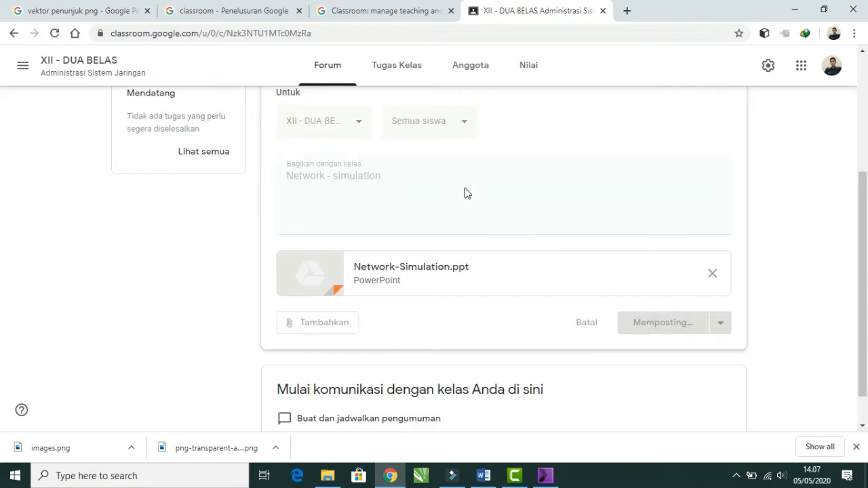
Examine the published announcement in the Forum, including its author, posting time, text and attachment
scroll(499, 192, down, 2)
scroll(499, 193, up, 1)
scroll(499, 193, down, 1)
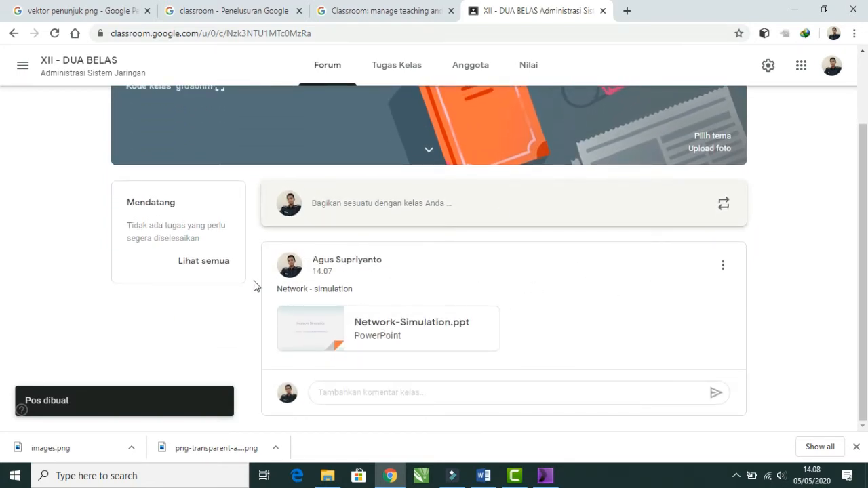
drag(275, 291, 378, 293)
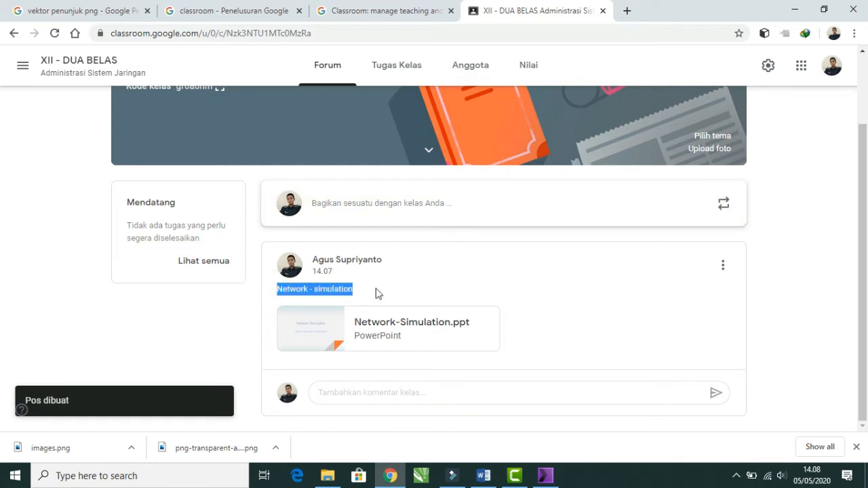
click(405, 290)
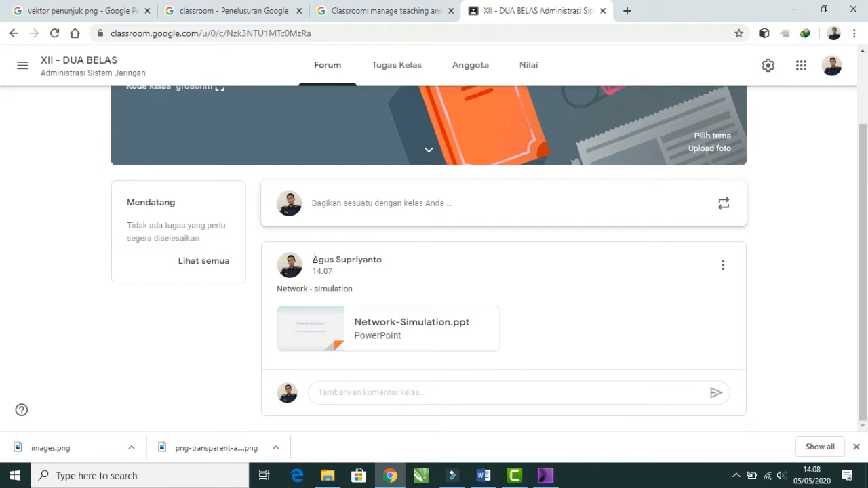
mouse_move(313, 262)
mouse_down()
mouse_move(373, 259)
mouse_move(369, 269)
mouse_move(314, 263)
mouse_up()
click(388, 259)
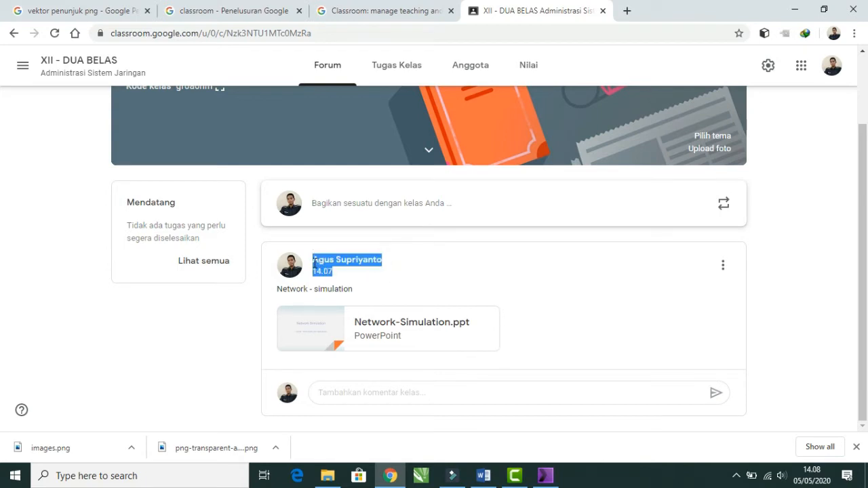
click(377, 296)
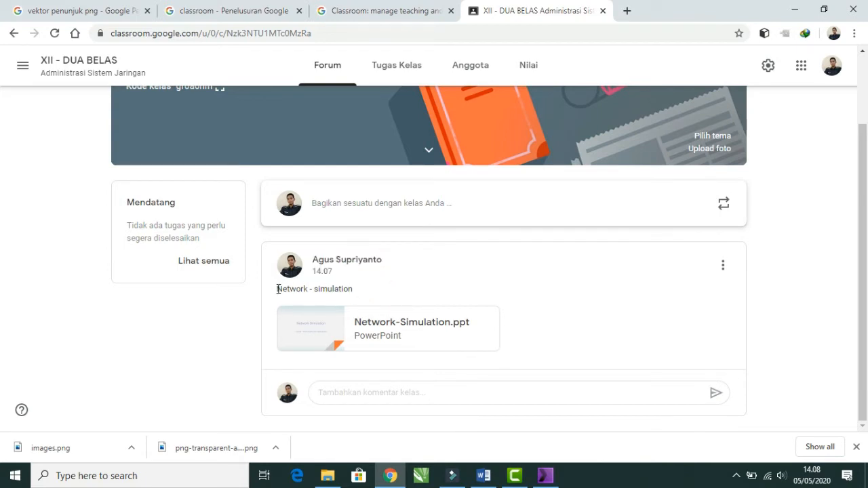
triple_click(277, 289)
click(390, 279)
click(390, 260)
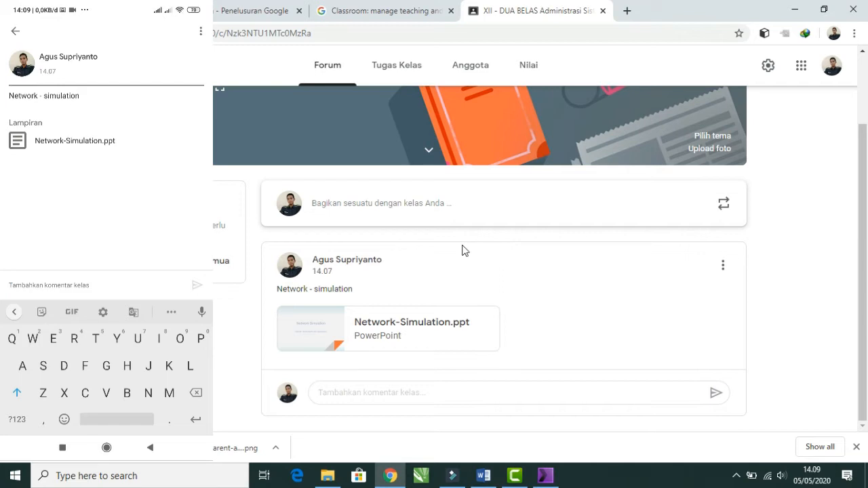
In the student's Classroom app on the phone, send the class comment "Apa yg di maksud dengan network ?" on the Network - simulation post
text(Apa )
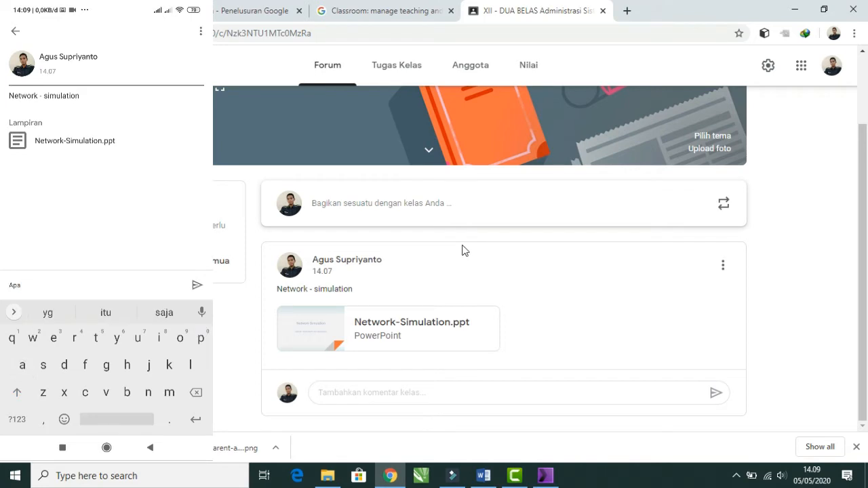
text(yg di )
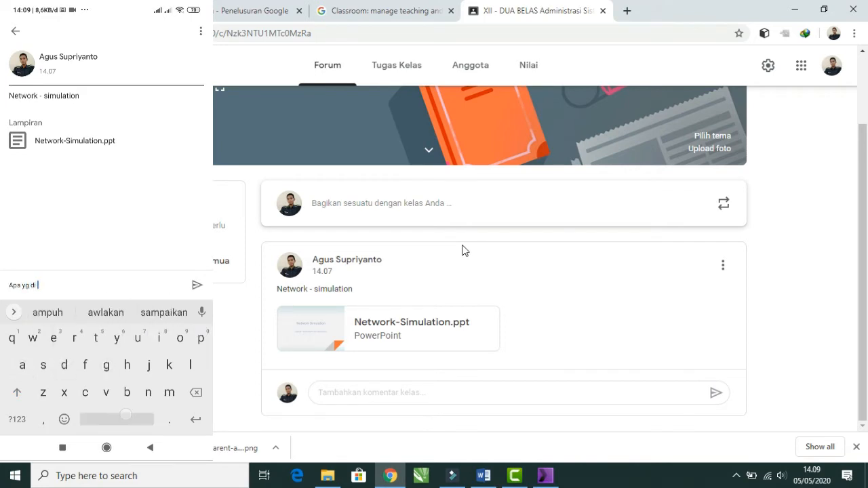
text(mas)
key(BackSpace)
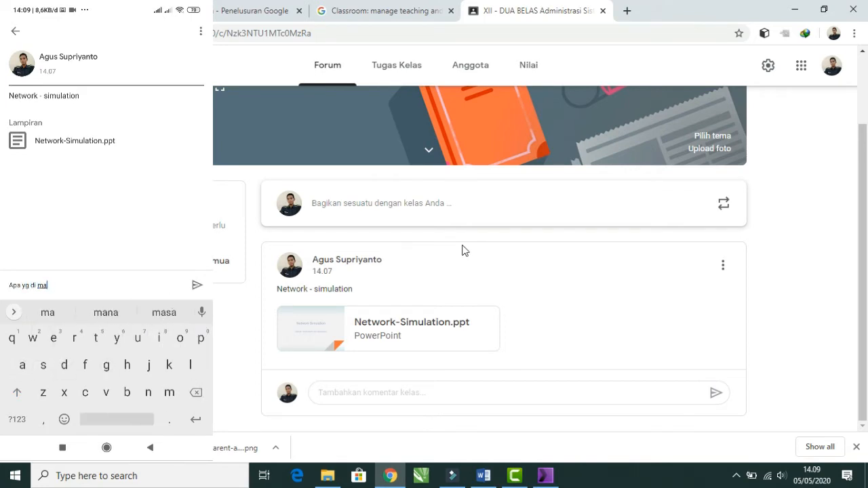
text(ksud d)
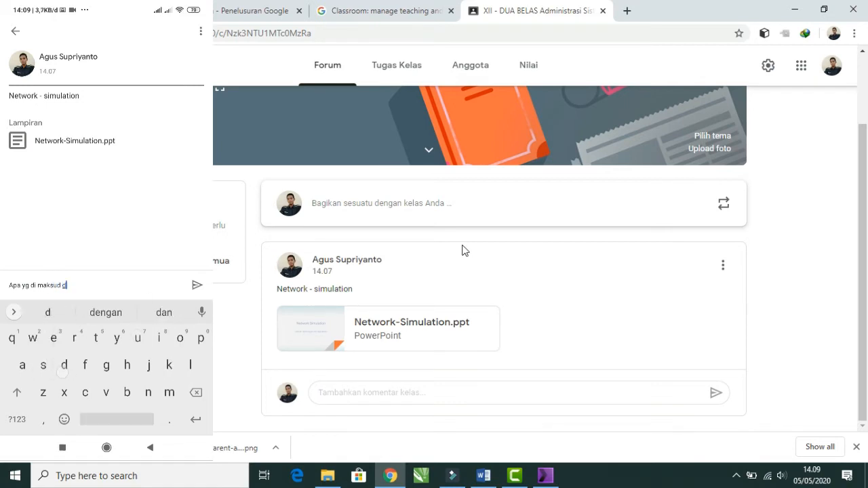
text(engan n)
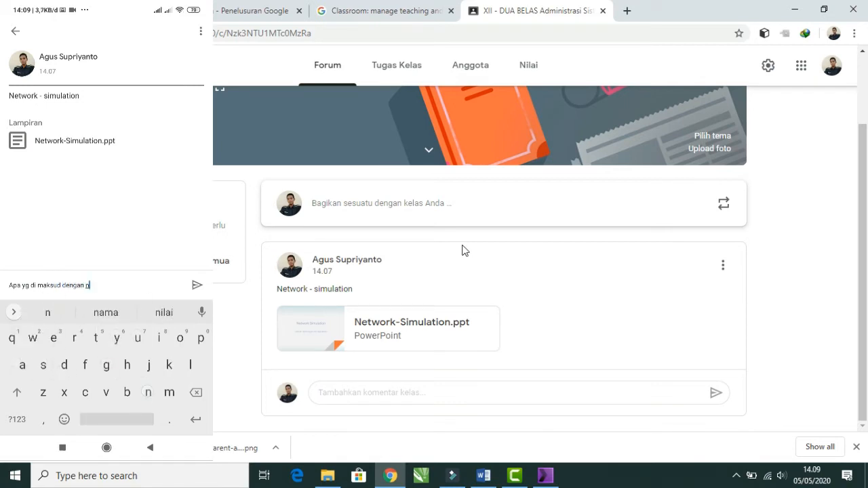
text(etwork)
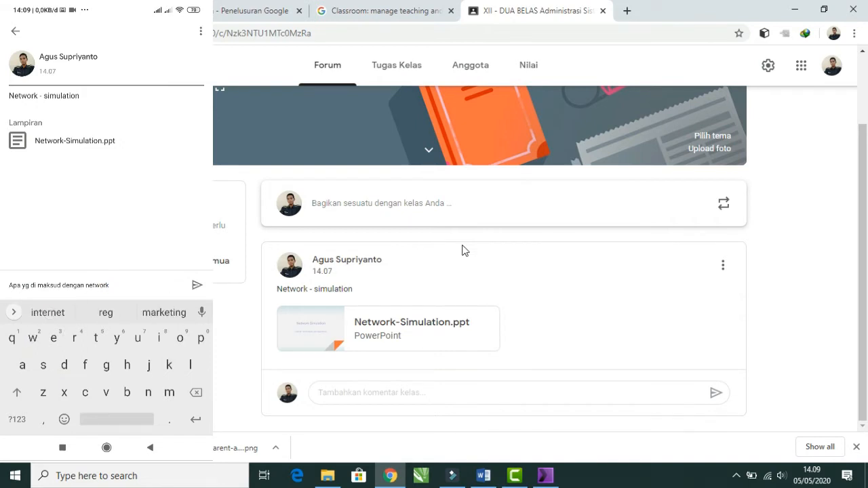
text( ?)
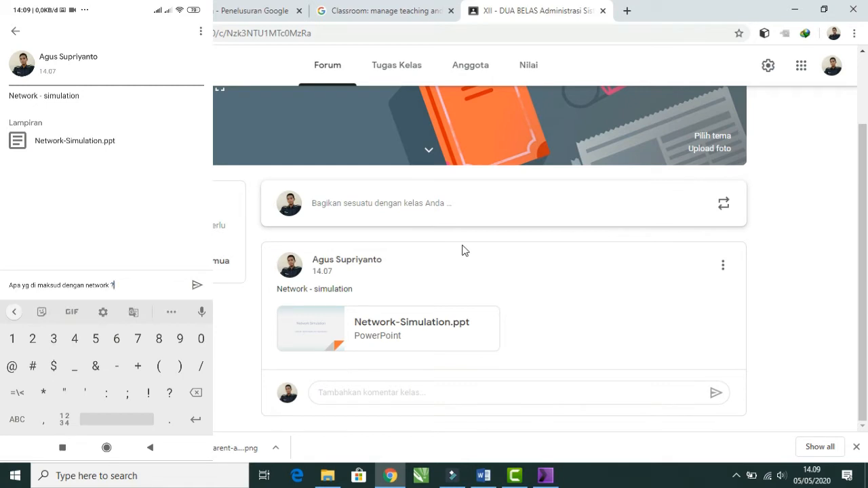
click(197, 285)
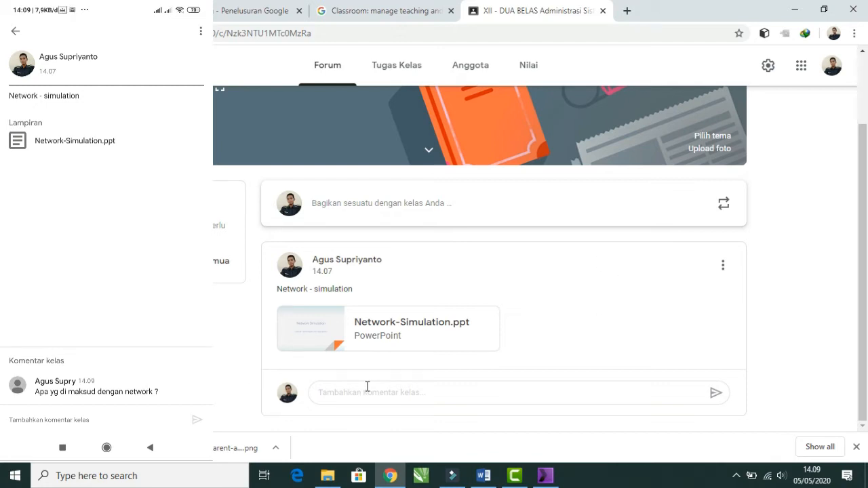
In the teacher's web Classroom, reply to the student's class comment with "assss", keeping the mention of the student's e-mail
click(219, 301)
scroll(449, 253, down, 1)
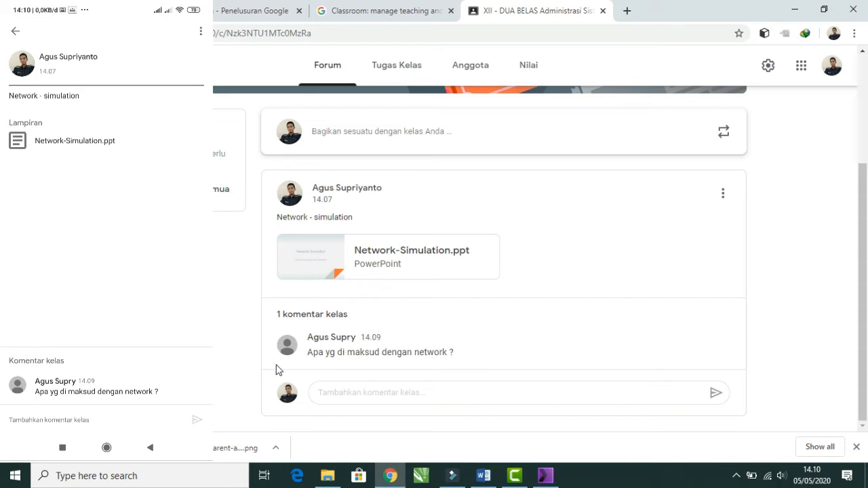
click(454, 351)
drag(454, 351, 309, 357)
click(420, 341)
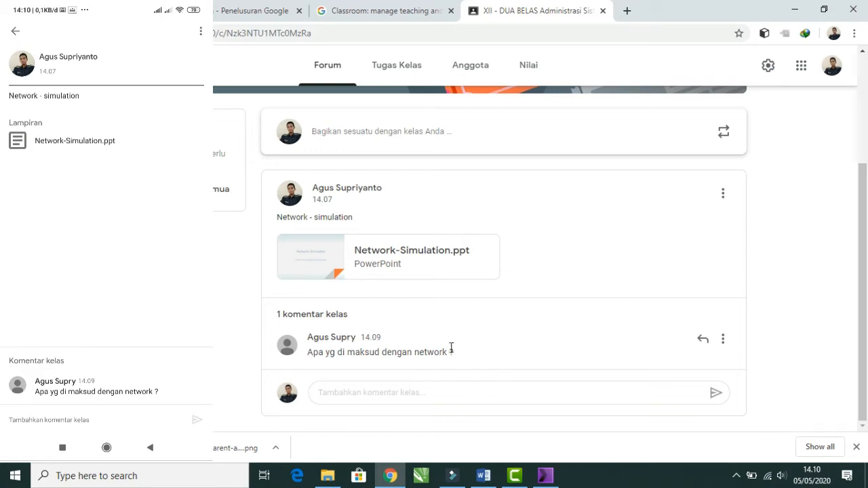
click(702, 342)
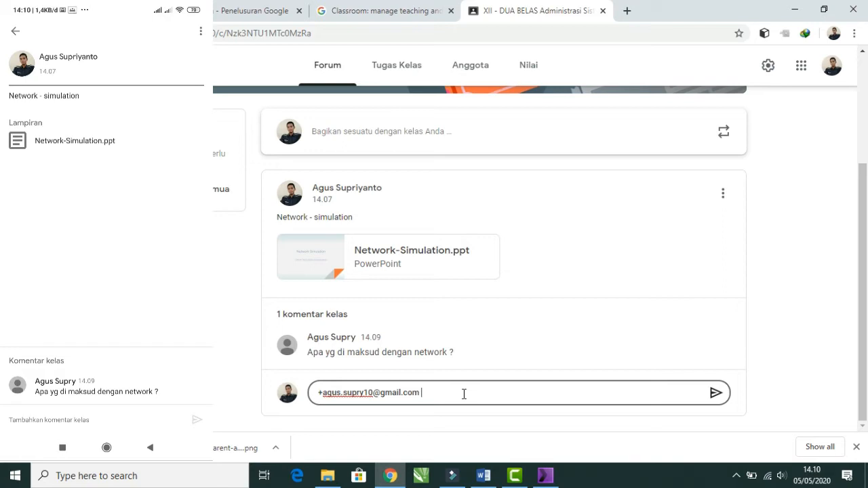
text(assss)
click(715, 394)
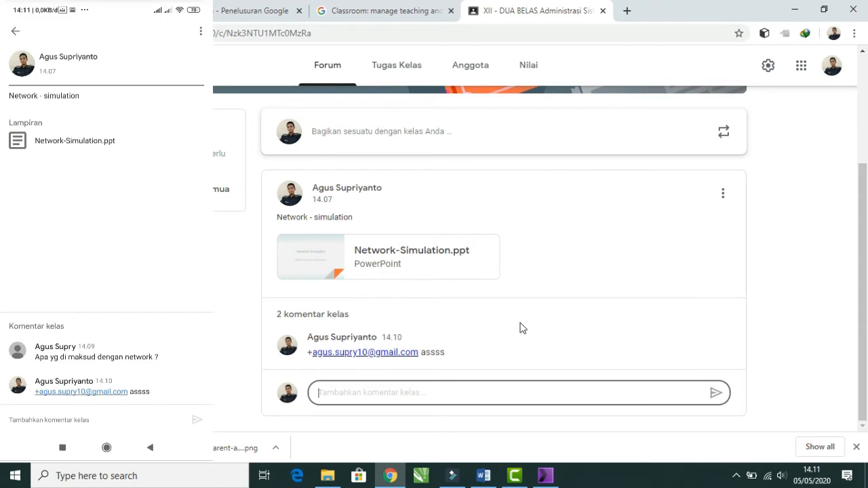
Go to the class's Tugas Kelas page and start creating a new Tugas
scroll(578, 252, up, 2)
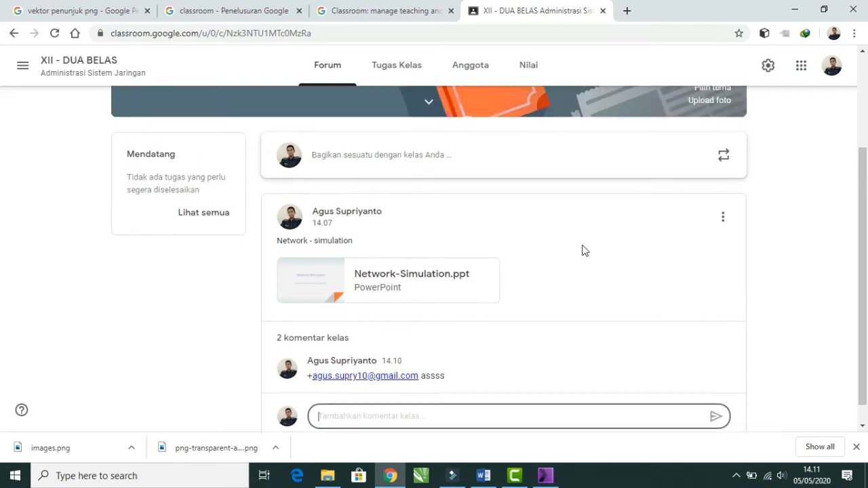
scroll(577, 242, down, 2)
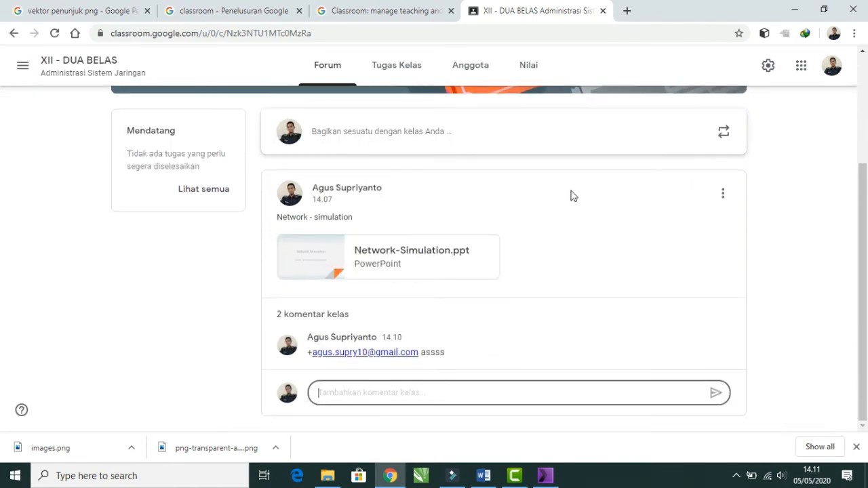
scroll(462, 230, up, 2)
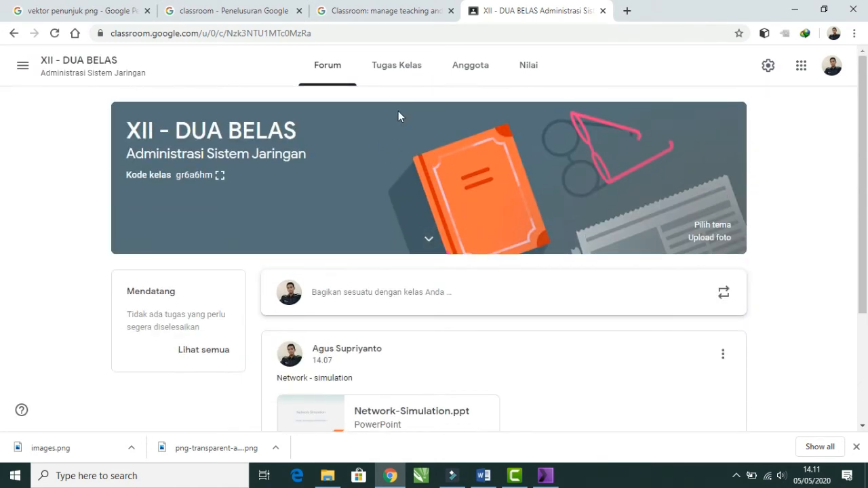
click(397, 65)
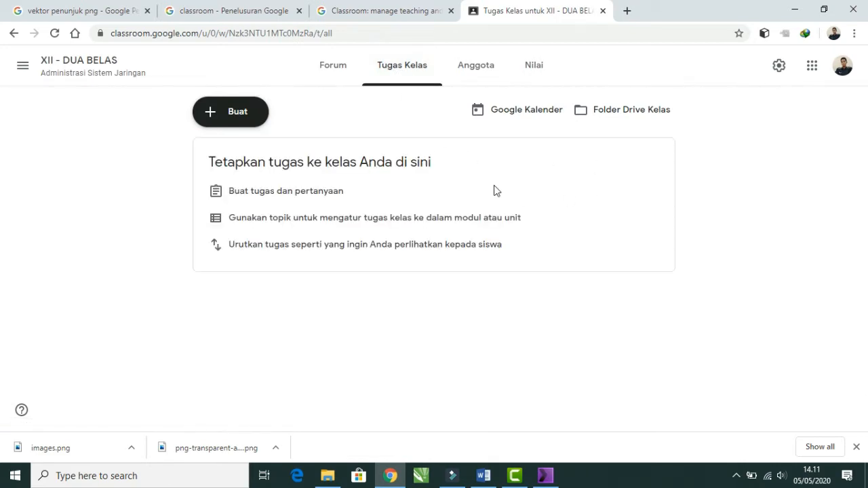
click(231, 119)
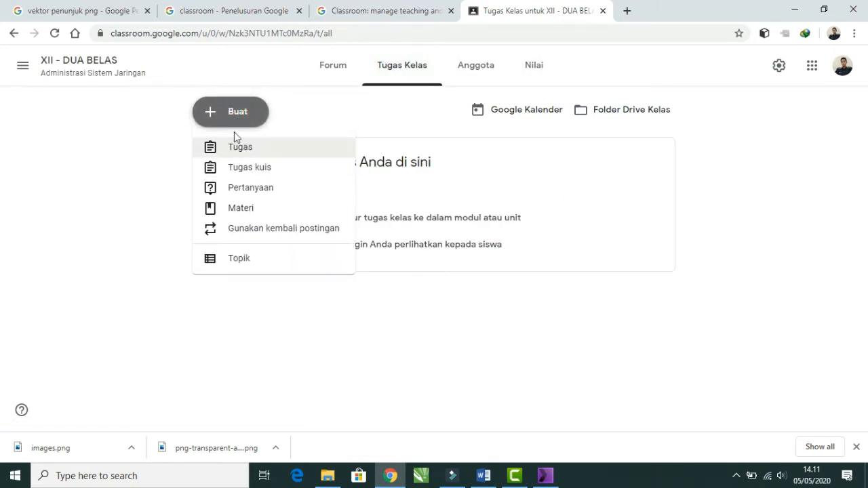
click(168, 116)
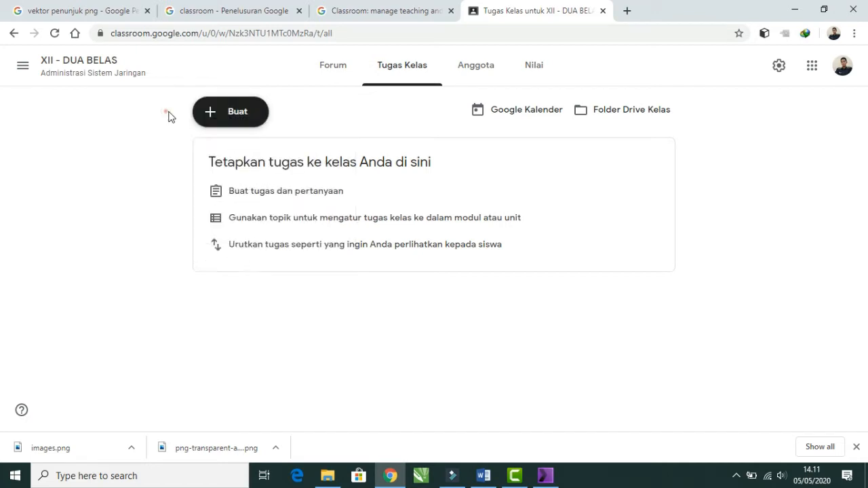
click(234, 114)
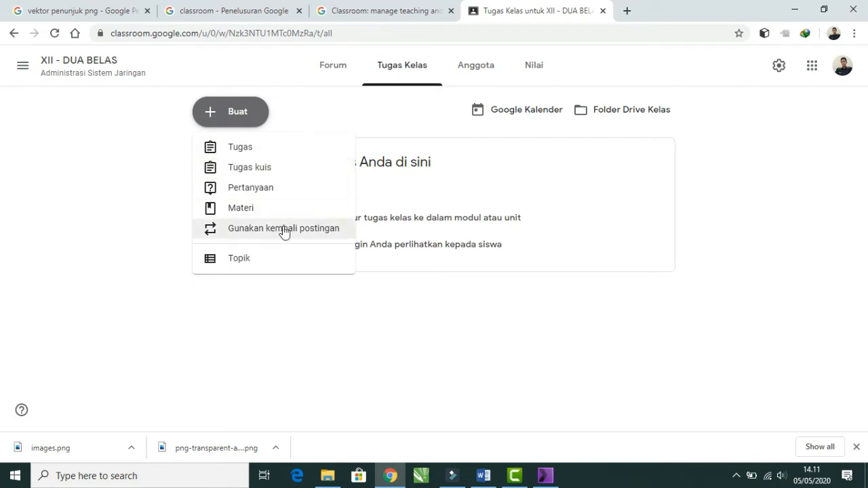
click(255, 149)
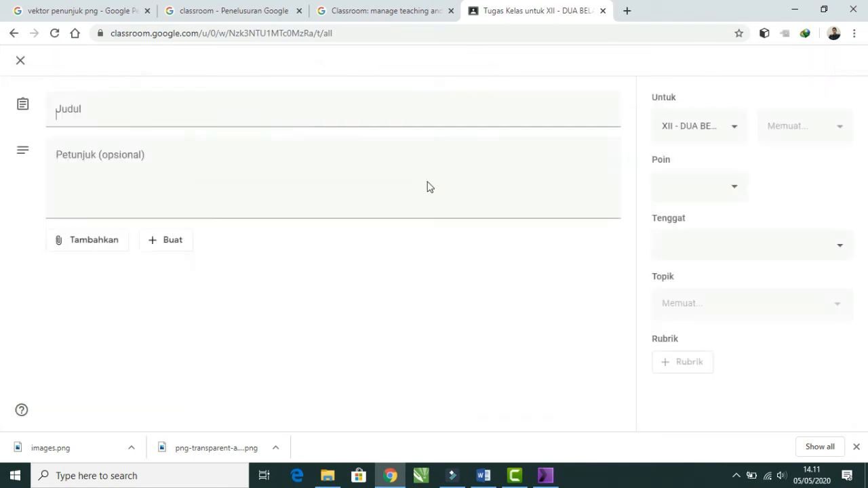
Title the assignment TUGAS 1 and enter the instructions "Kerjakan Soal Berikut ini !"
click(221, 121)
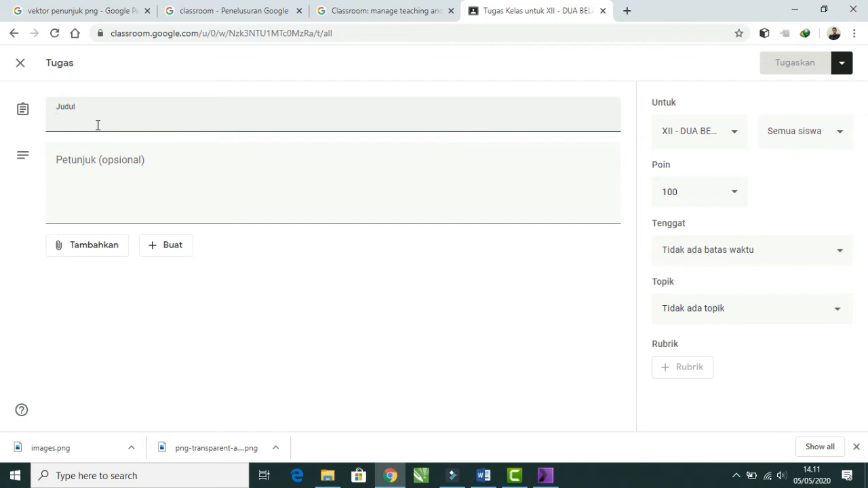
text(TUGAS 1)
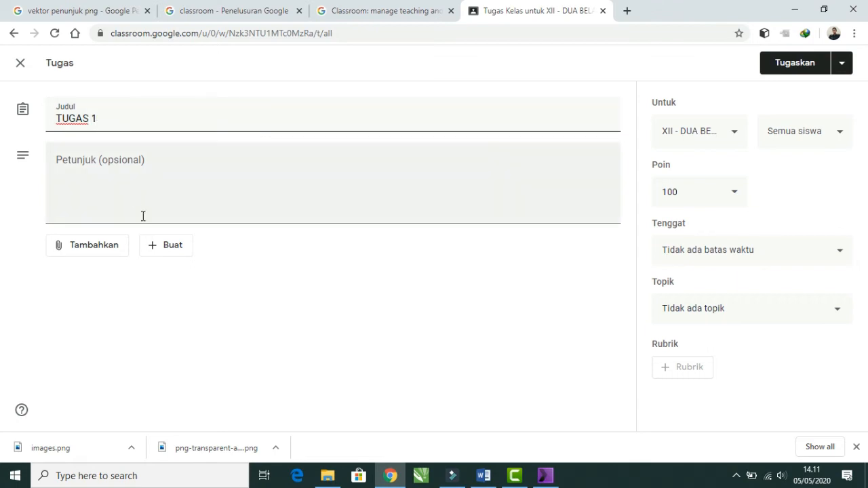
click(152, 191)
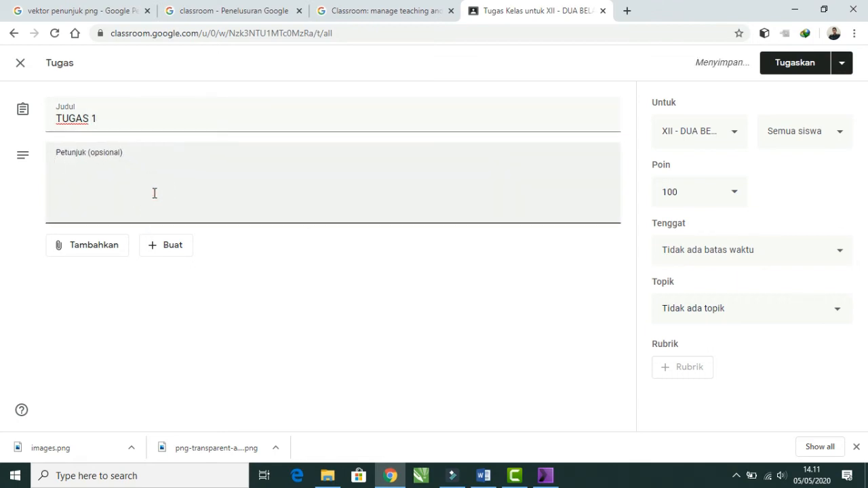
text(Kerjakan S)
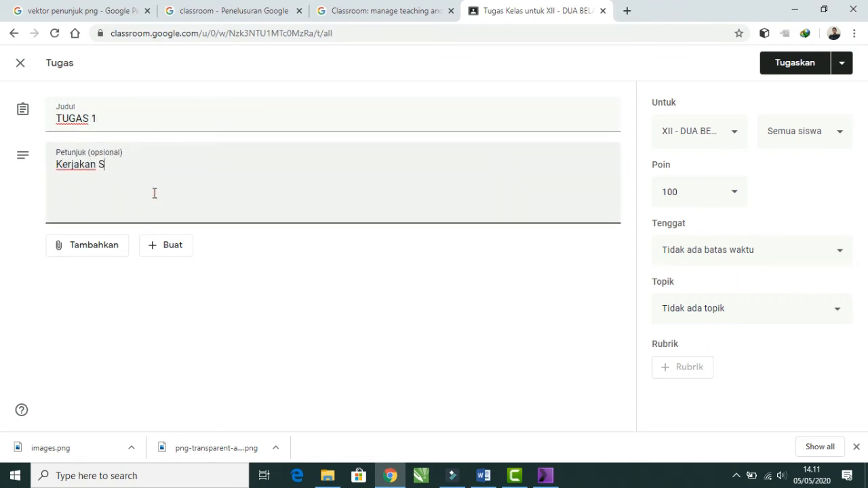
text(oal Berikut ini !)
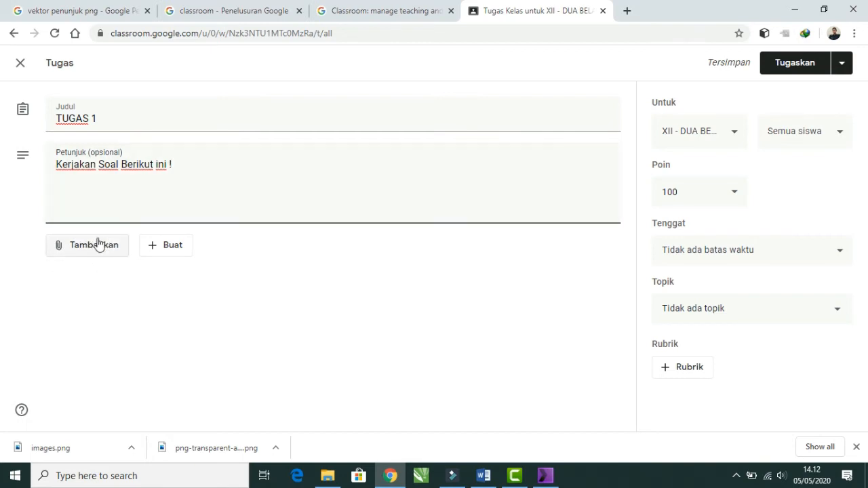
Attach a new blank Google Dokumen to the assignment, close it and remove the attachment again
click(164, 250)
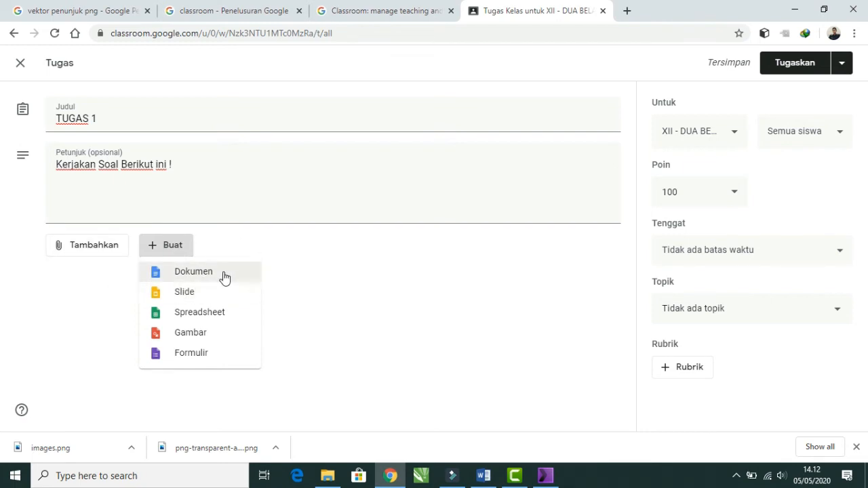
click(191, 275)
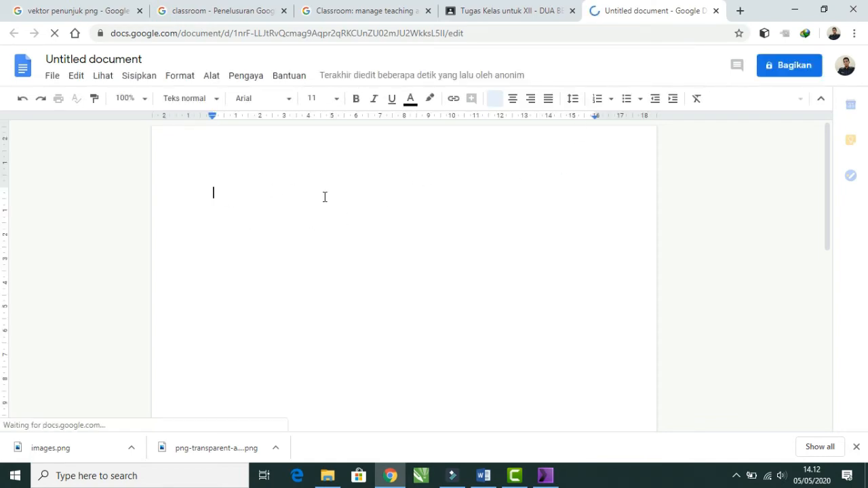
scroll(251, 241, down, 4)
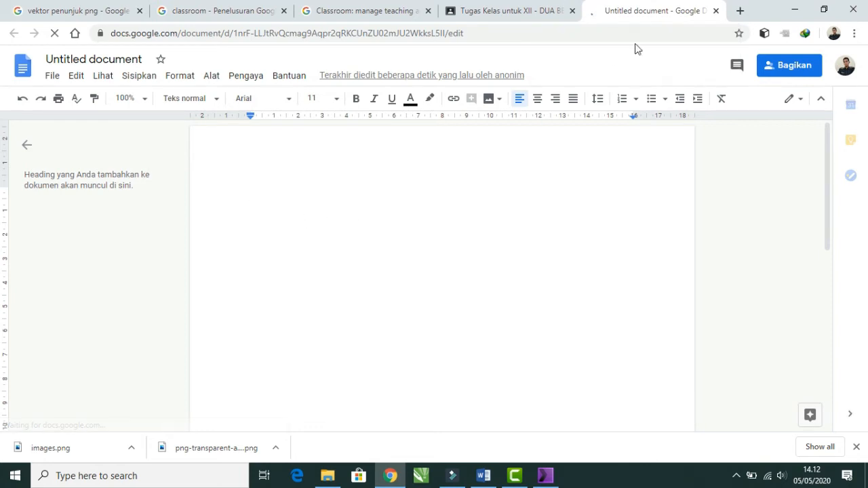
click(717, 11)
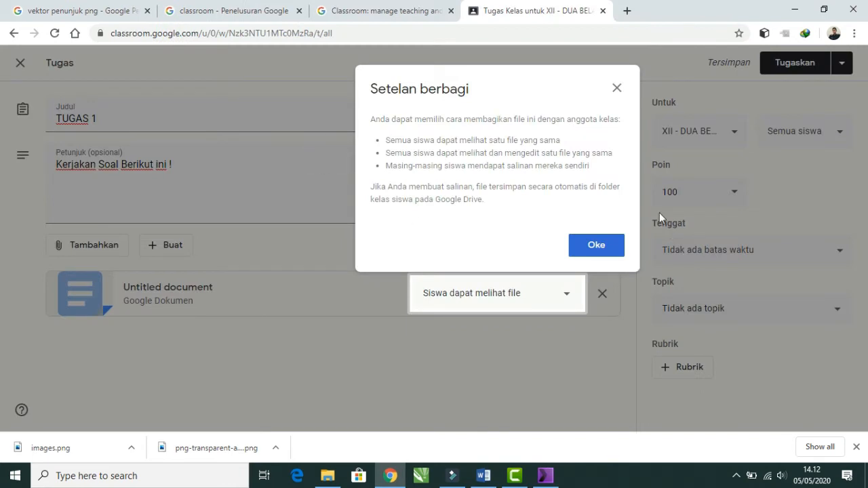
click(616, 87)
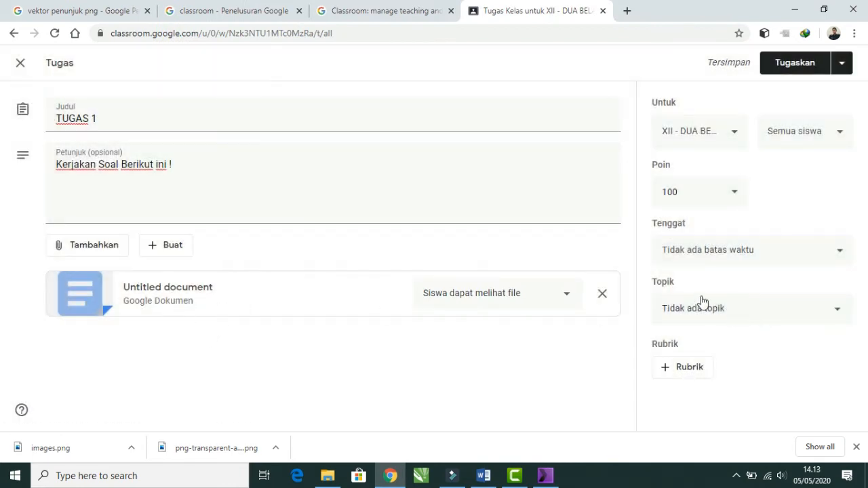
click(602, 293)
Create a new Formulir as an attachment to the assignment
click(173, 245)
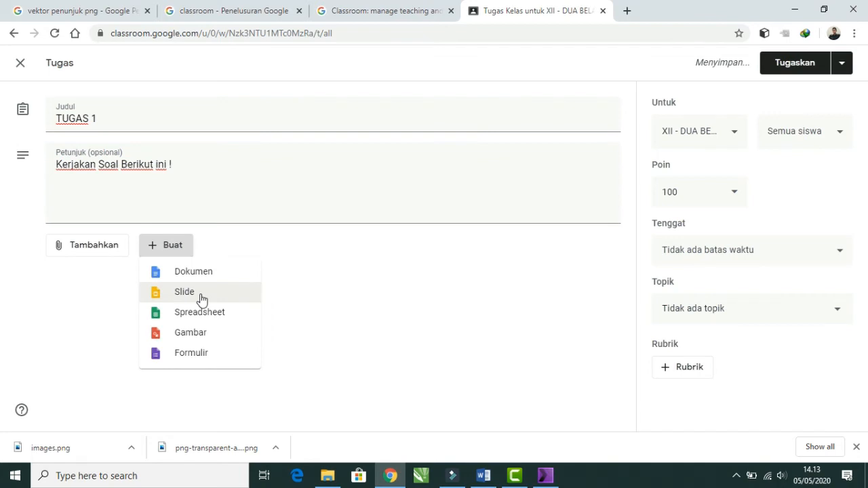
click(92, 288)
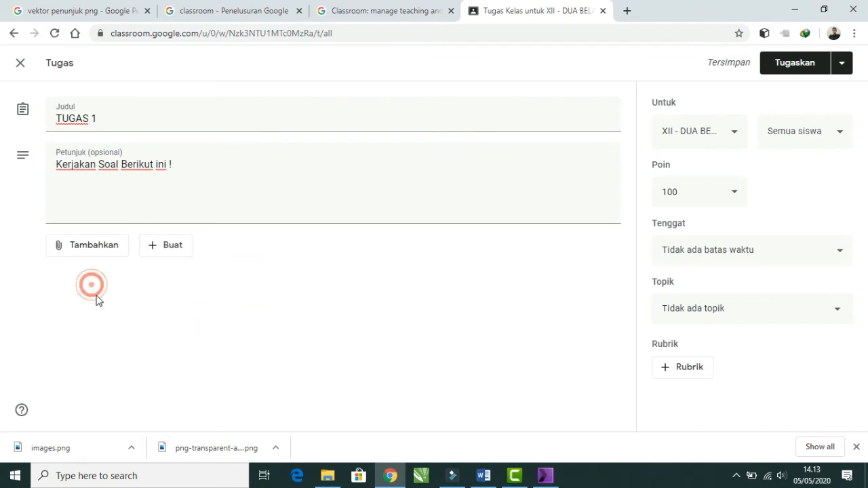
click(165, 246)
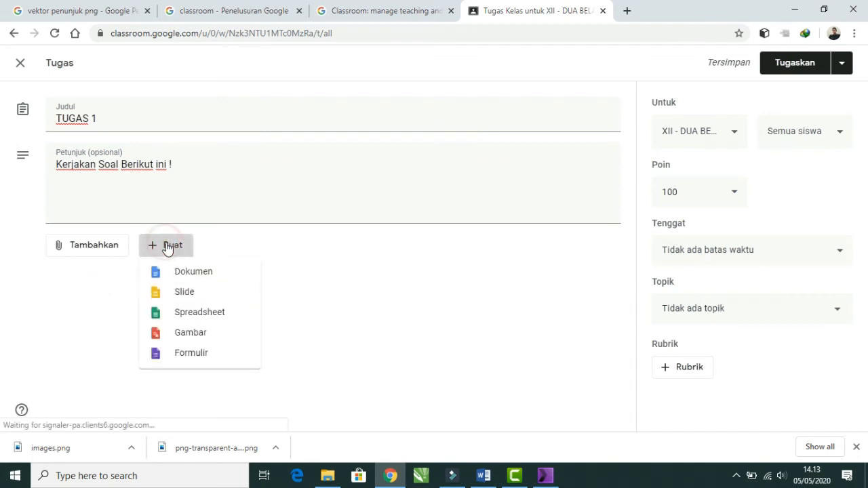
click(197, 354)
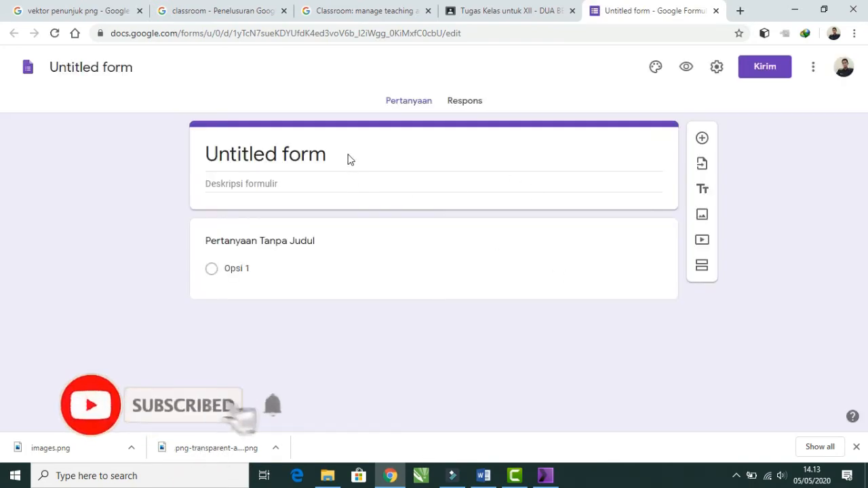
Set both the form's heading and its file name to "Tugas 1"
click(346, 156)
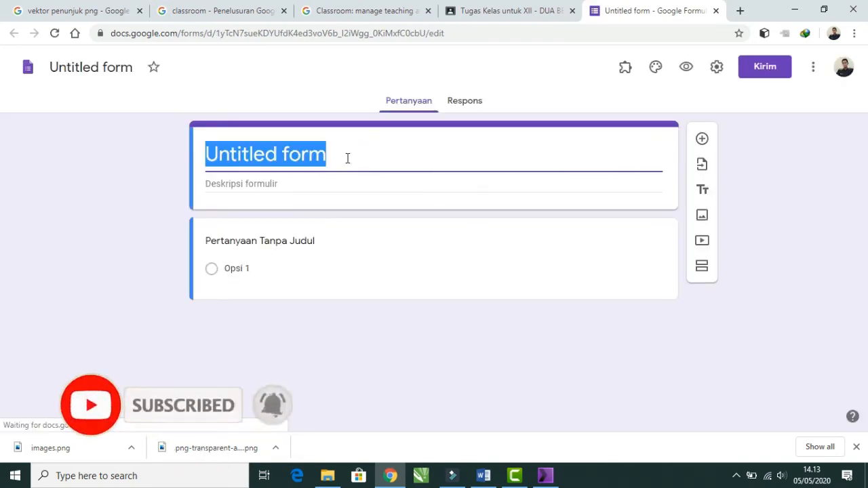
text(Tu)
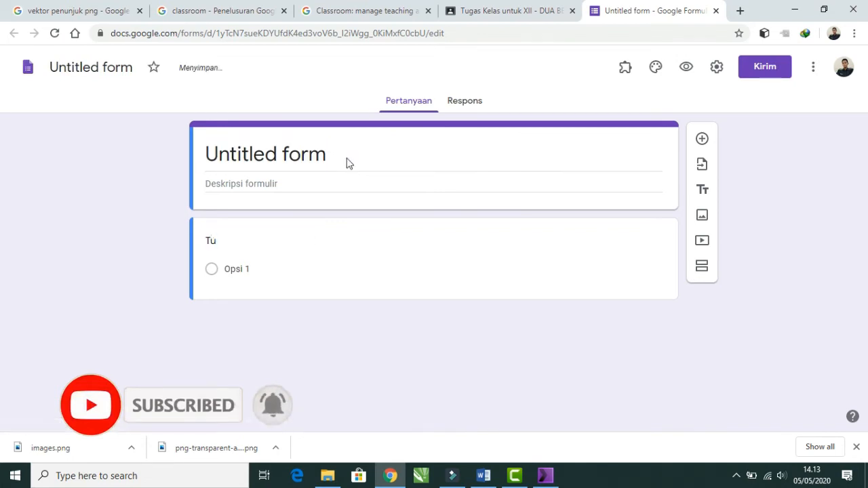
click(347, 158)
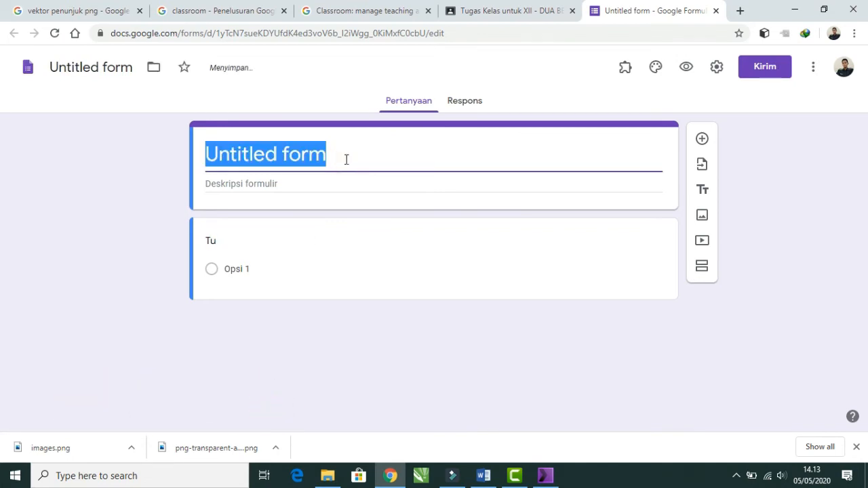
text(Tugas 1)
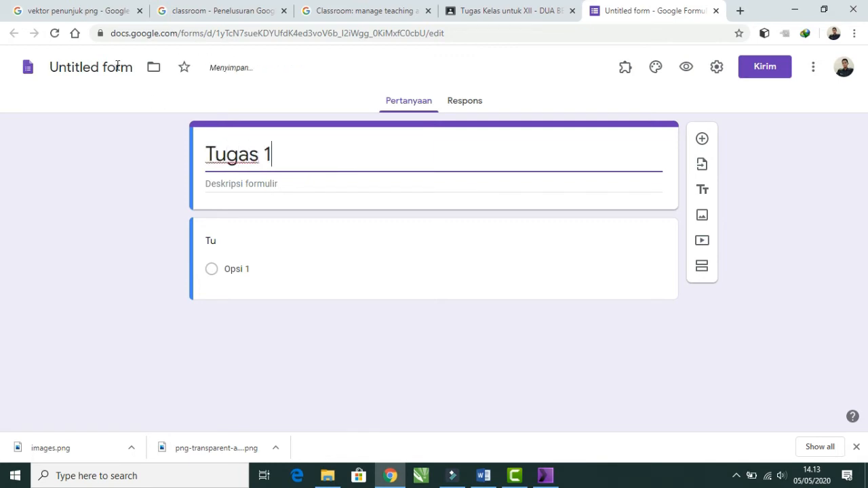
click(73, 65)
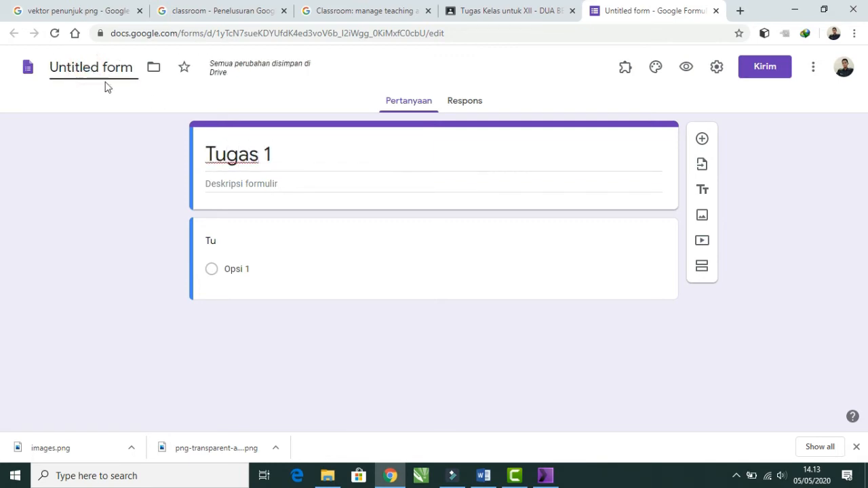
drag(136, 69, 0, 71)
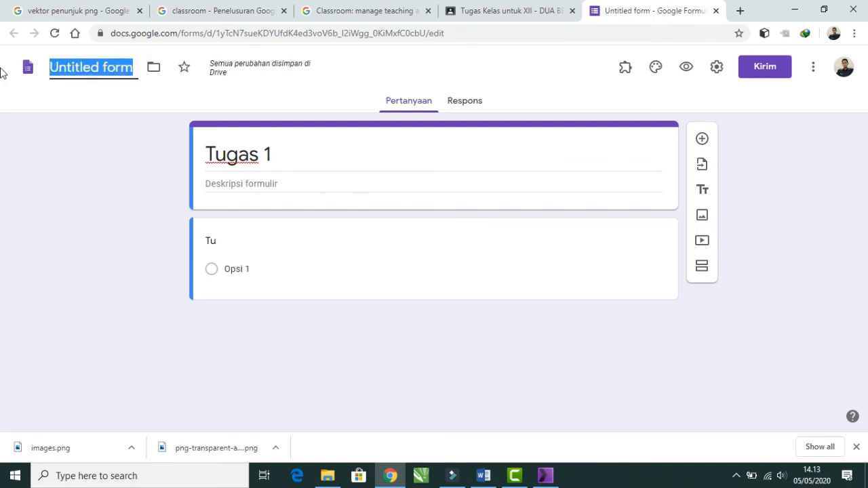
text(Tugas 1)
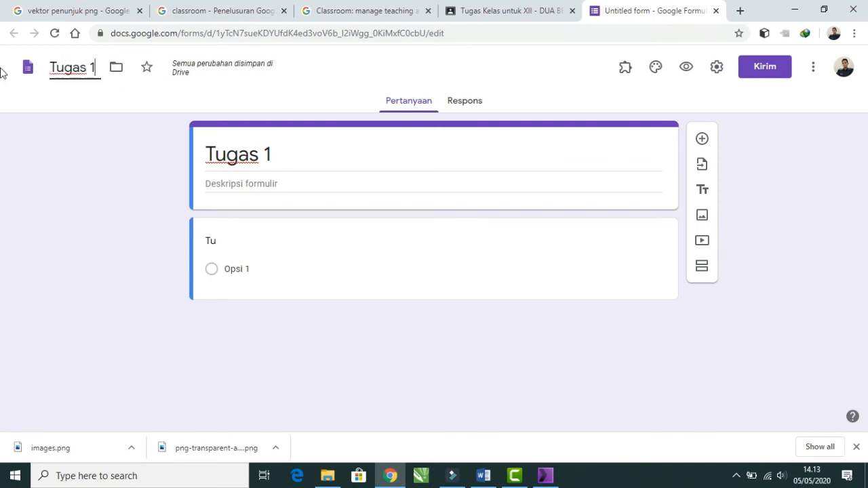
Rename the form's first question to "Nama" and add a second question titled "No. Absen"
click(274, 243)
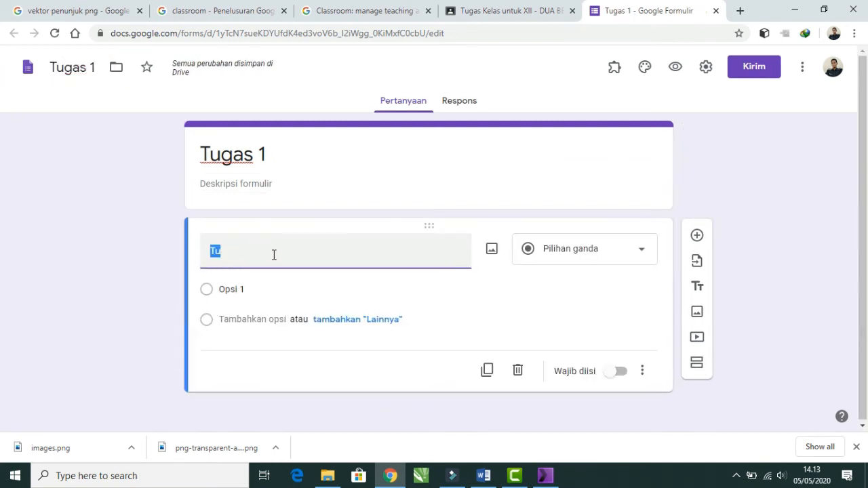
text(Namam)
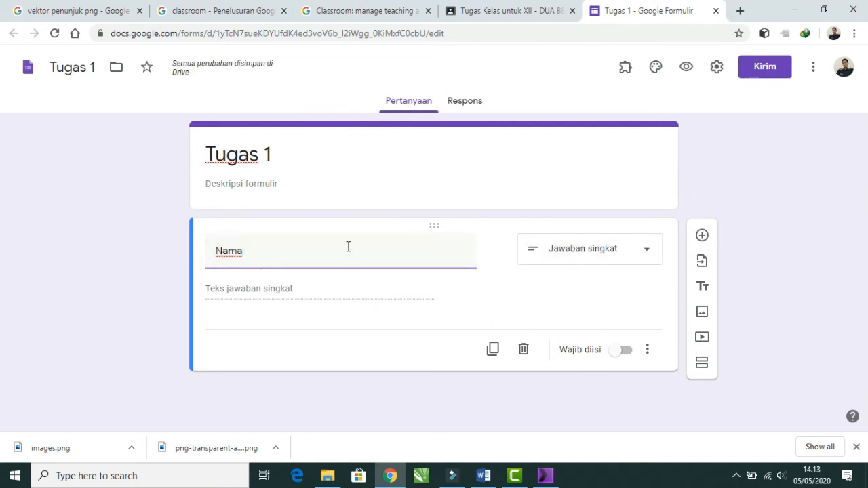
click(702, 237)
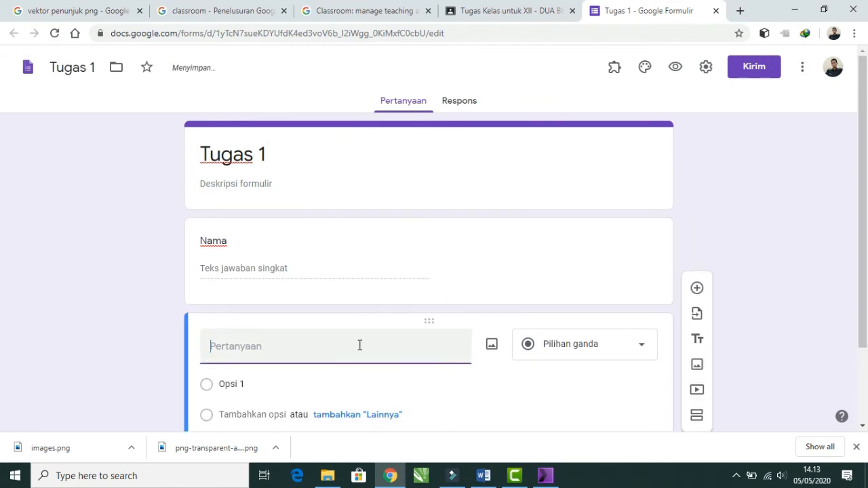
text(No. An)
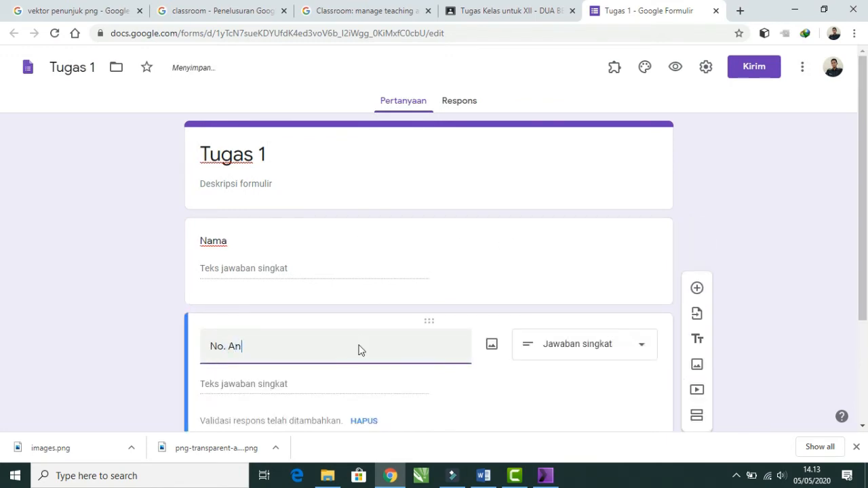
text(bse)
Add a third question to the form reading "apa kepanjangan dari LAN !"
scroll(359, 345, down, 3)
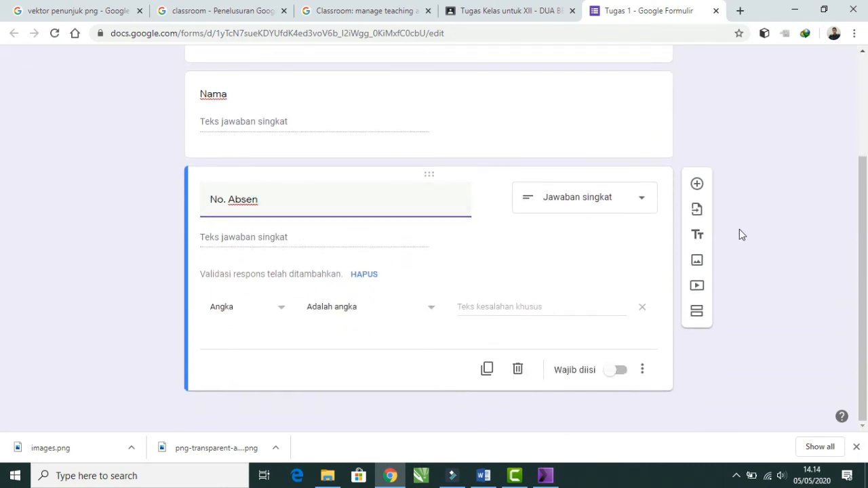
click(697, 184)
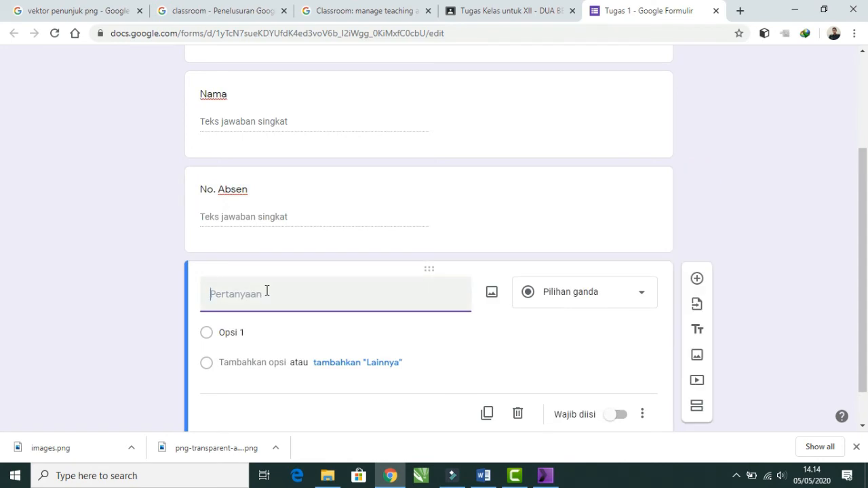
text(Apa)
key(BackSpace)
text(kepa)
key(BackSpace)
key(BackSpace)
key(BackSpace)
text(apa kepanjangan dari LAN !)
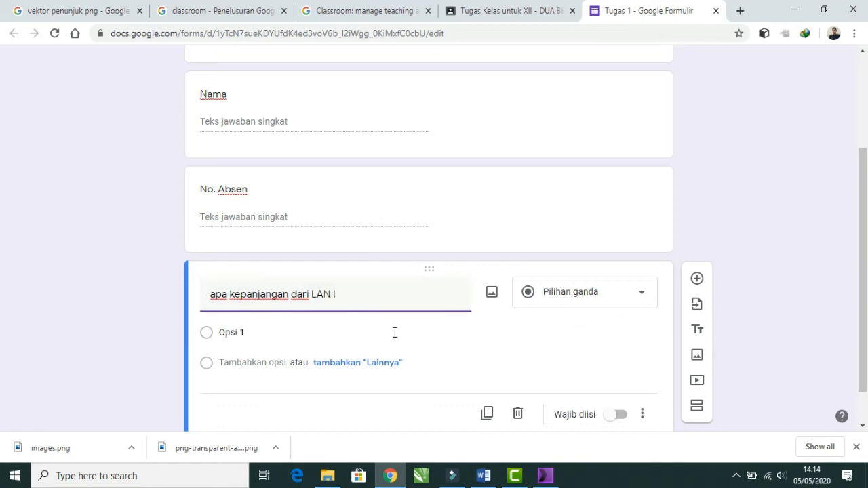
Give the LAN question the answer options "A. Local Area network", "B. Local Area Nuwton" and "C. Local Area Nama"
click(276, 337)
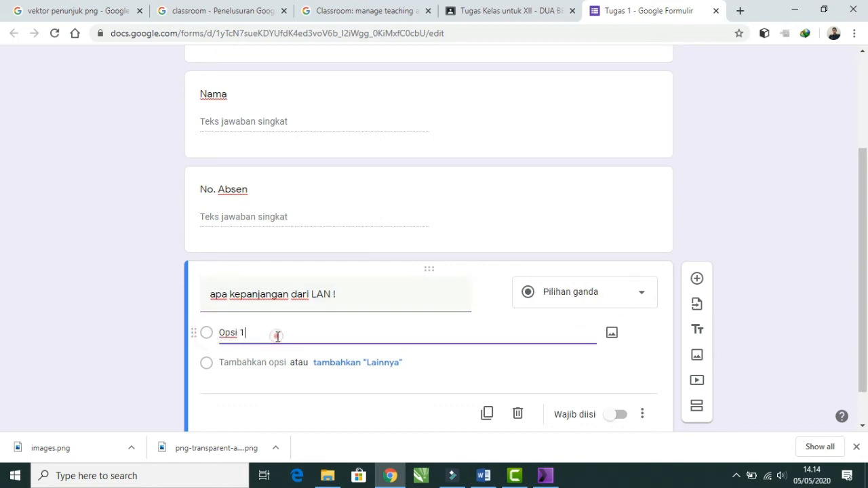
drag(273, 336, 160, 336)
text(a)
key(BackSpace)
text(A. Local Area network)
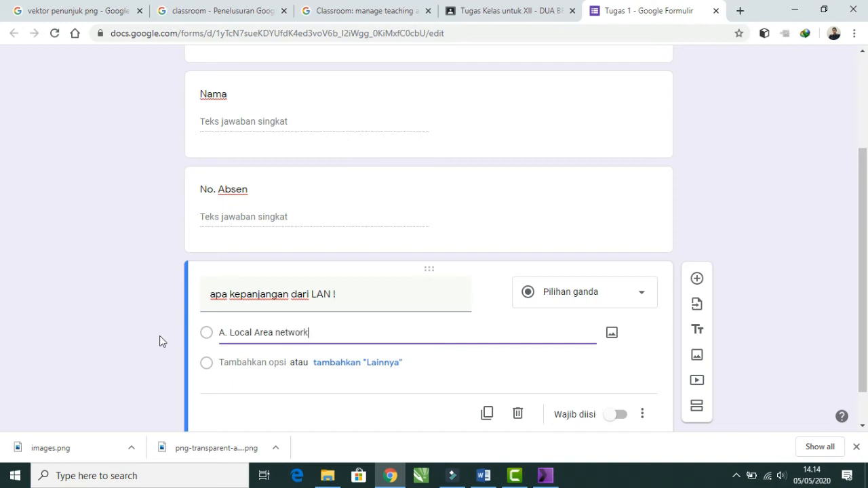
key(Return)
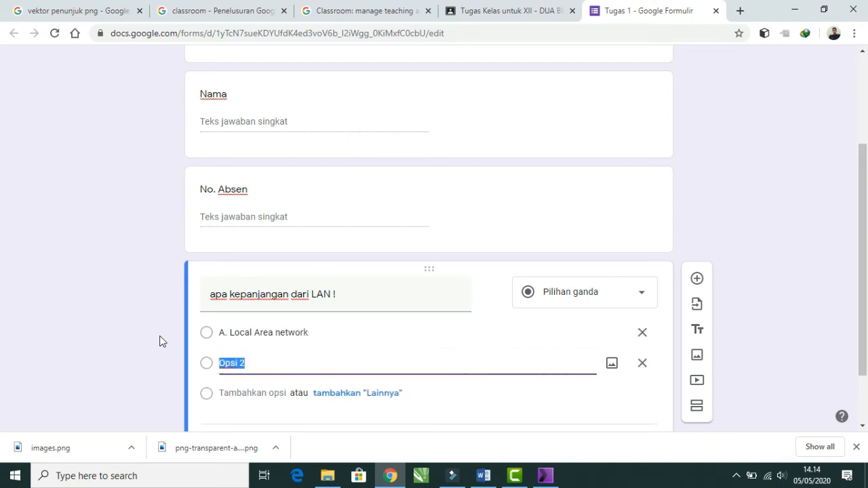
text(B. Local Area Nuwton)
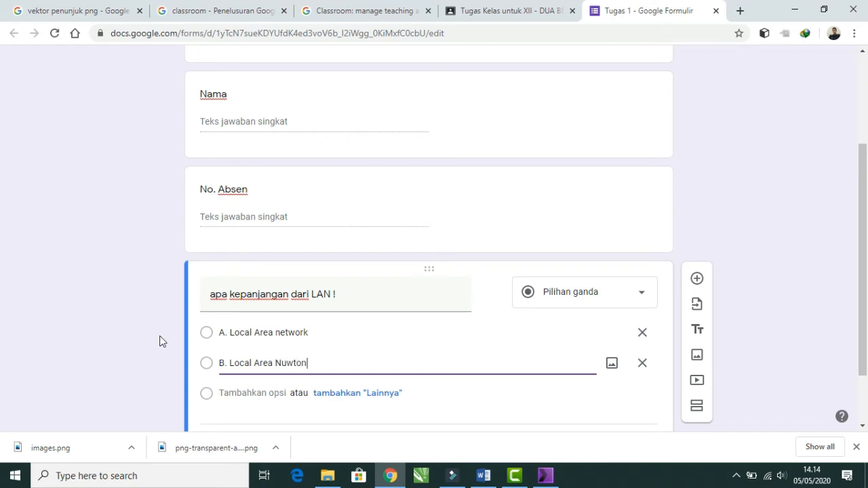
key(Return)
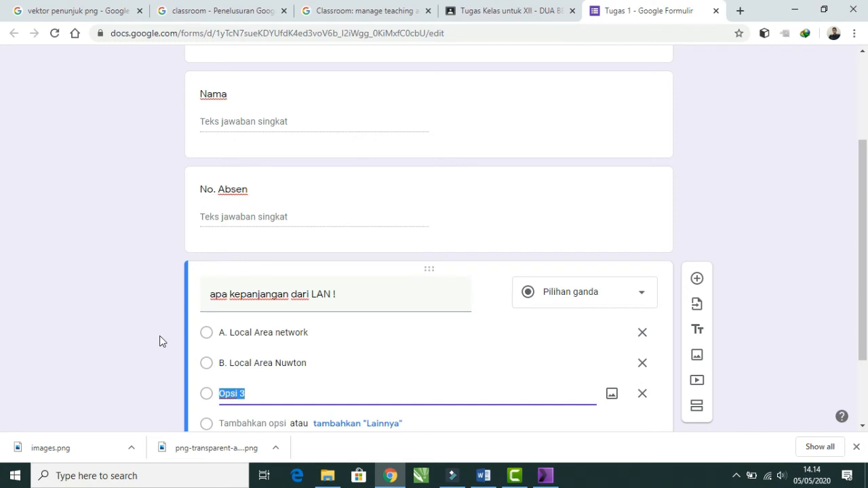
text(C. Local)
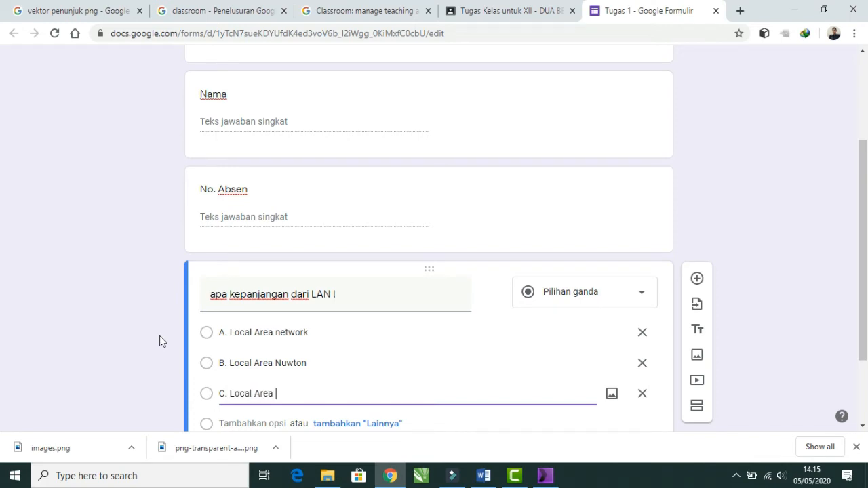
text(Area Nama)
scroll(457, 307, down, 2)
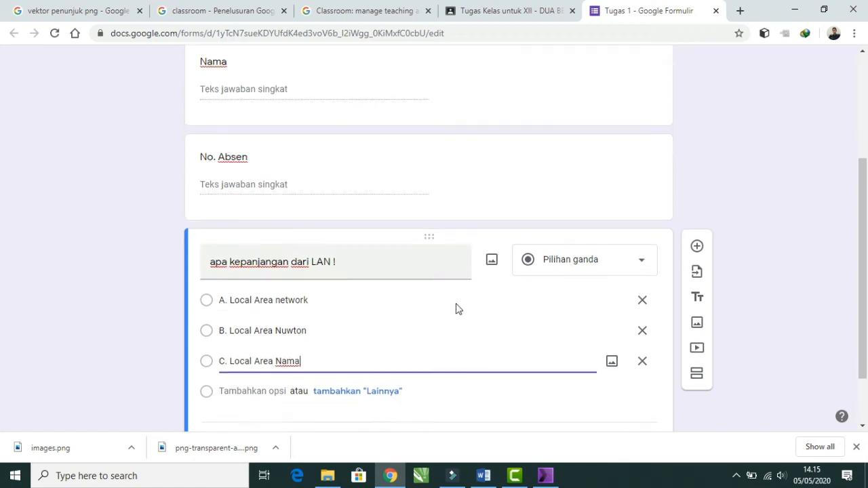
Review the LAN question, its three answer options and the Nama and No. Absen questions in the form
click(748, 164)
click(136, 188)
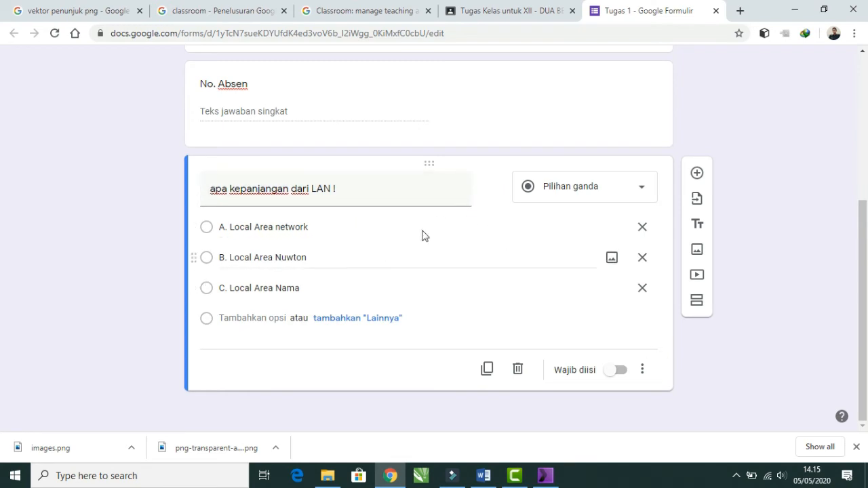
scroll(445, 247, up, 4)
scroll(446, 247, down, 4)
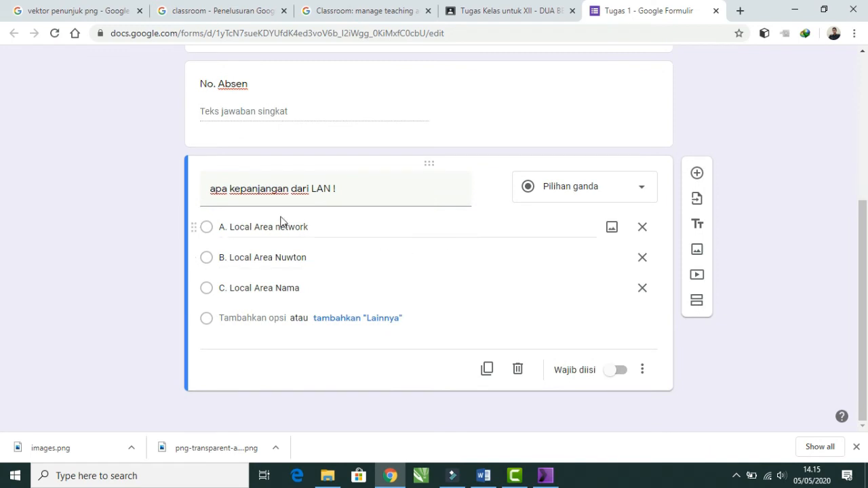
click(292, 264)
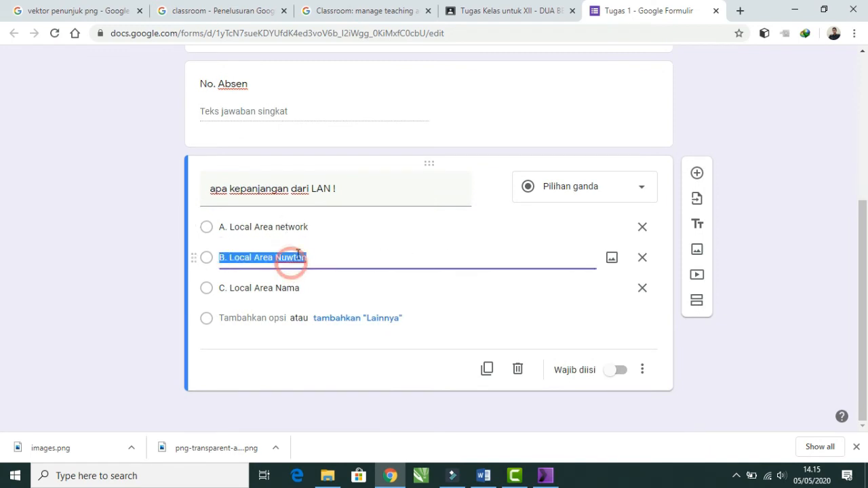
click(305, 226)
click(322, 258)
click(309, 227)
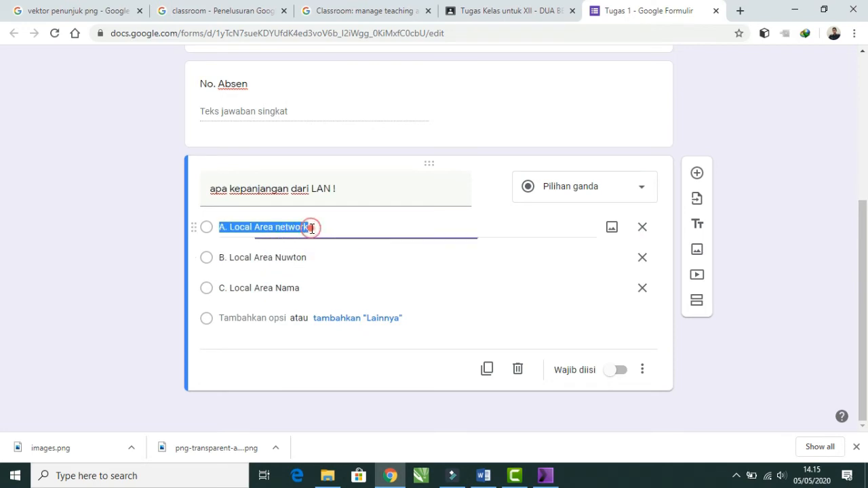
click(303, 264)
click(333, 290)
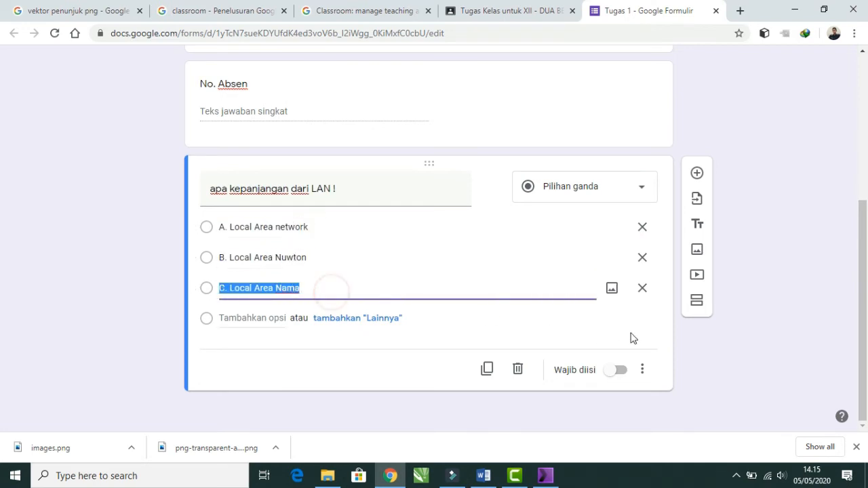
scroll(796, 264, up, 3)
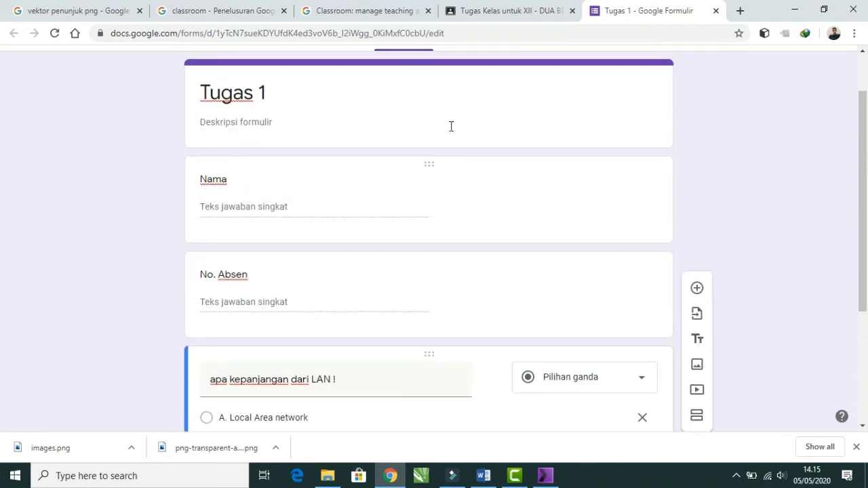
Close the form and deselect all students as recipients of the assignment TUGAS 1
click(715, 11)
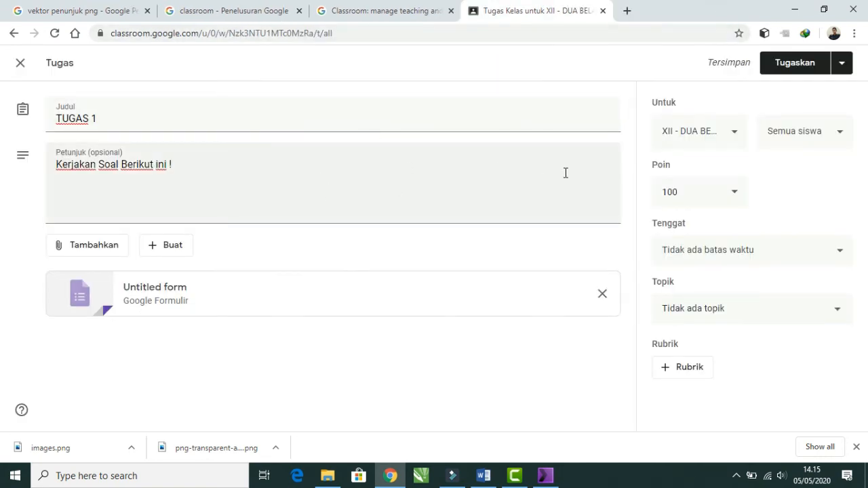
click(842, 67)
click(656, 61)
click(842, 134)
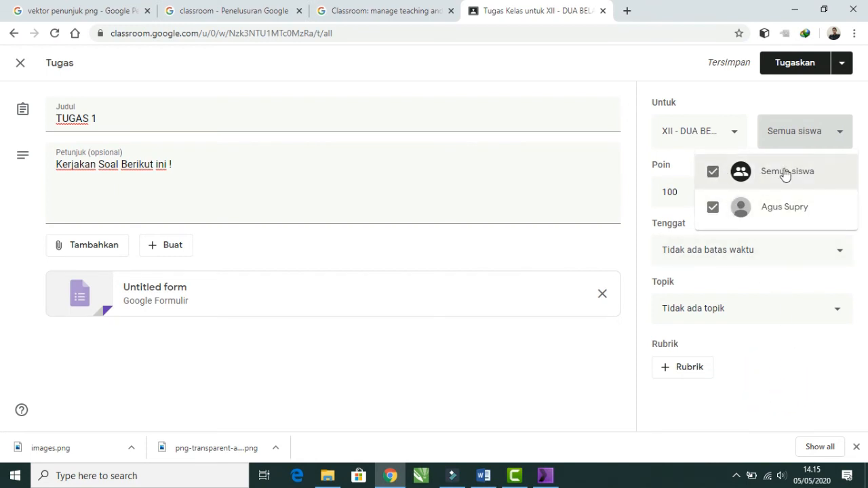
click(712, 172)
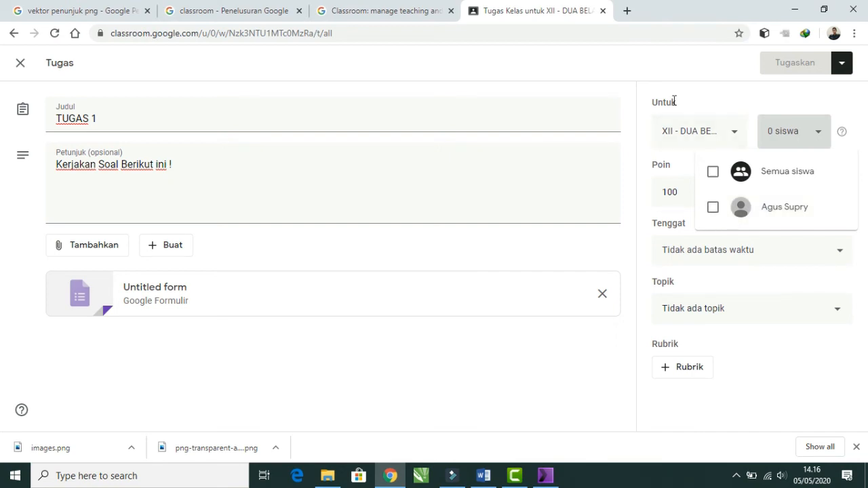
Save the assignment TUGAS 1 as a draft and delete that draft from the class work list
click(662, 68)
click(840, 62)
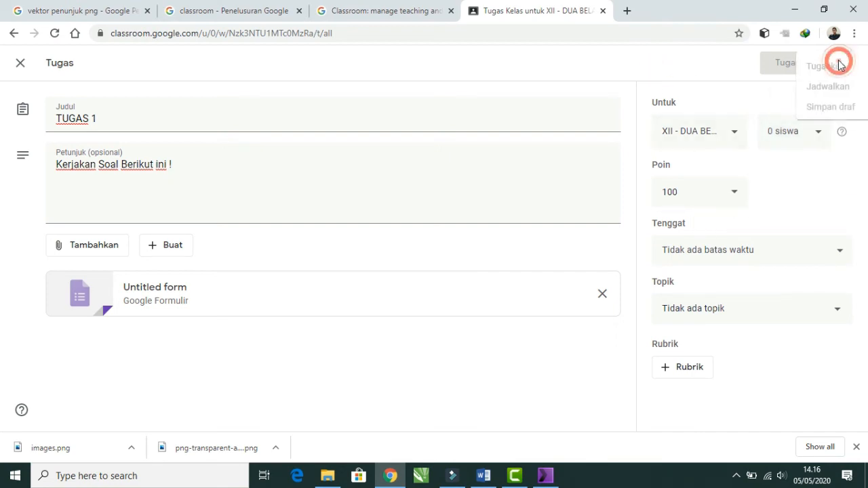
click(817, 139)
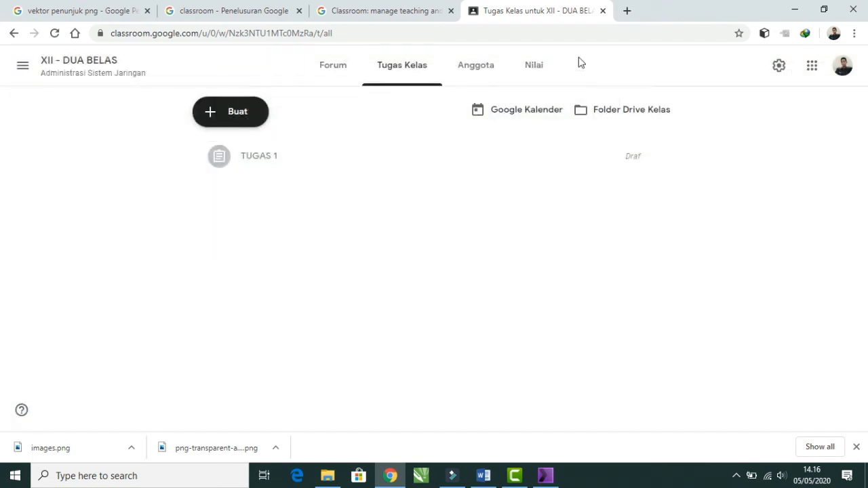
click(658, 158)
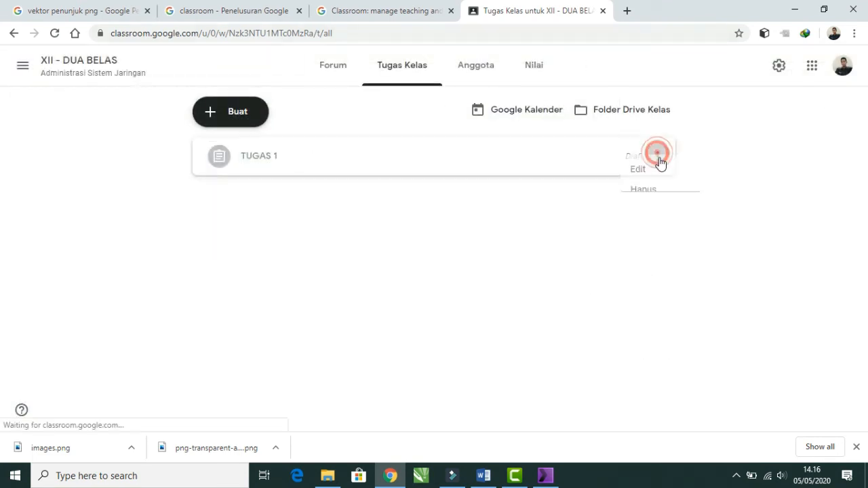
click(614, 204)
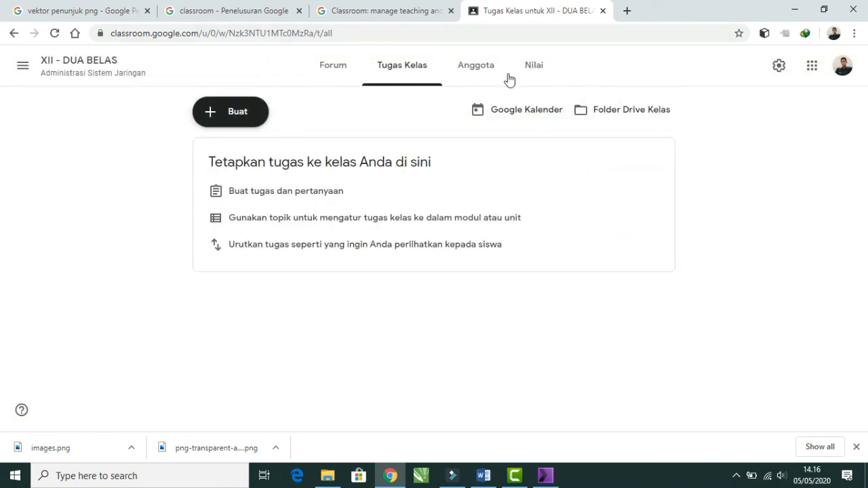
View the class's member list and forum, and return to the class work page
click(485, 76)
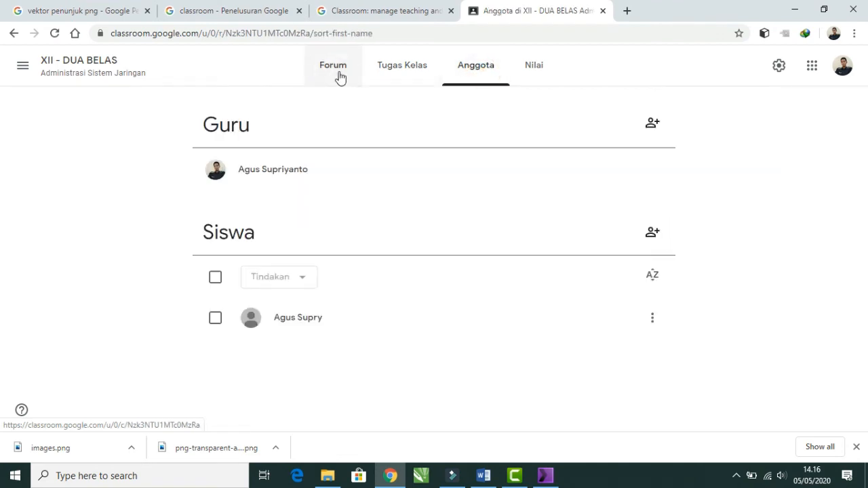
click(335, 75)
click(404, 66)
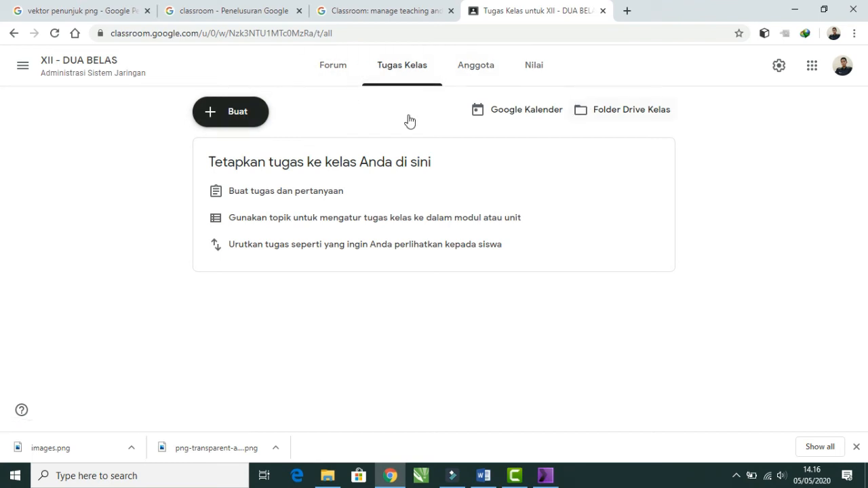
Inspect the new quiz assignment editor with its attached Blank Quiz form, and close it without assigning anything
click(216, 112)
click(254, 174)
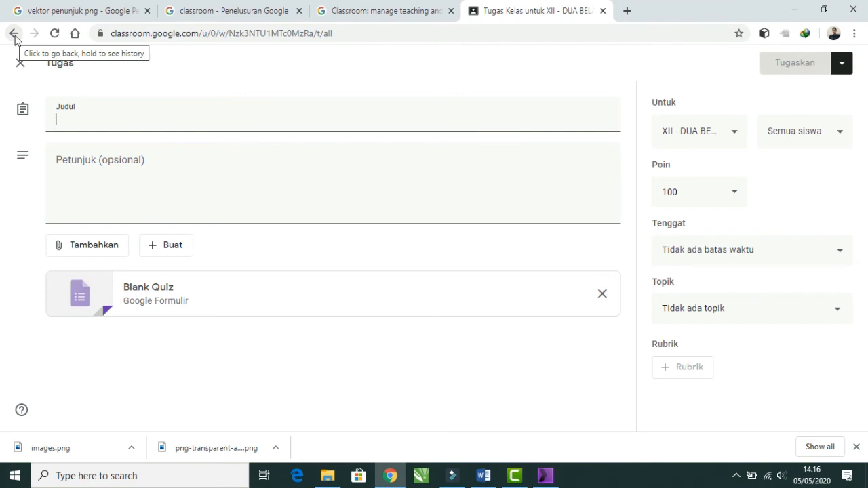
click(21, 63)
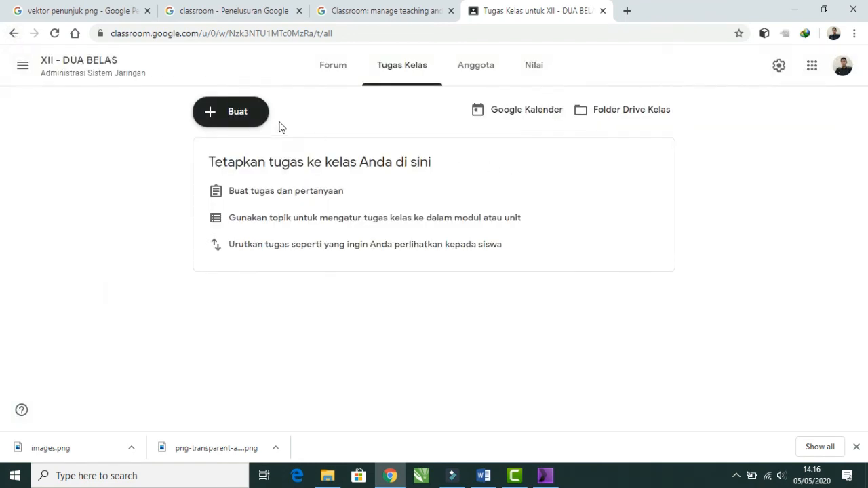
Inspect the question and instructions fields of a new class question, and close it without posting
click(235, 111)
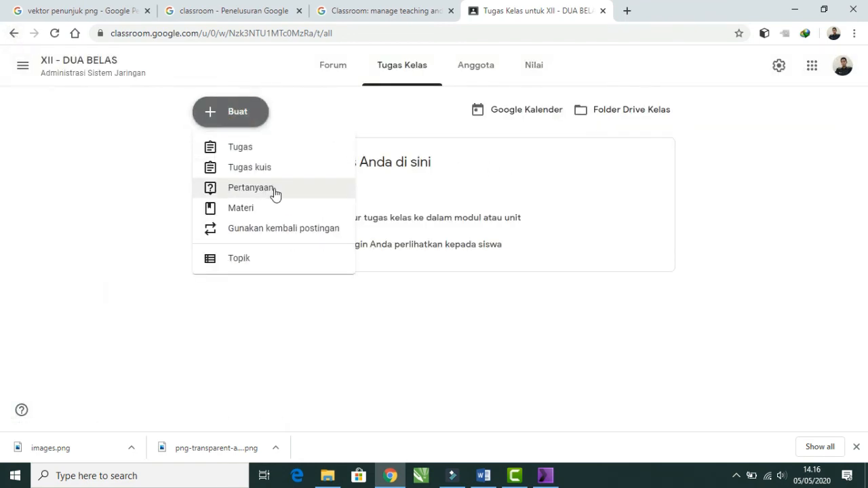
click(274, 194)
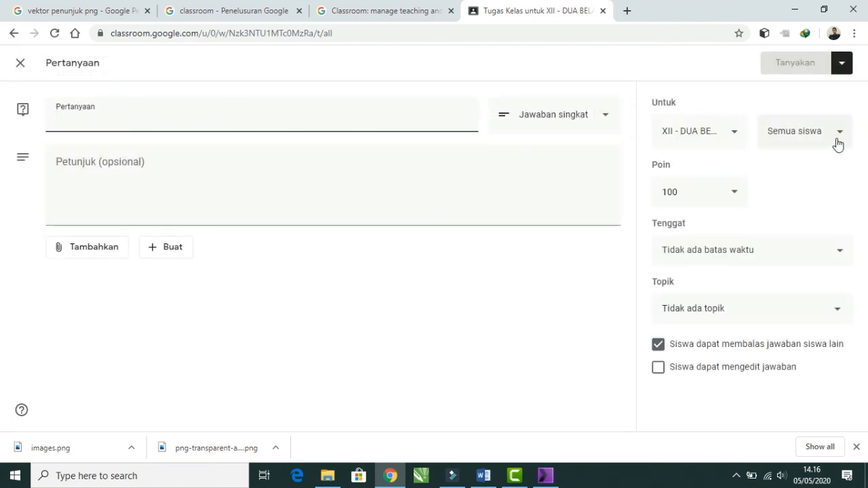
click(342, 188)
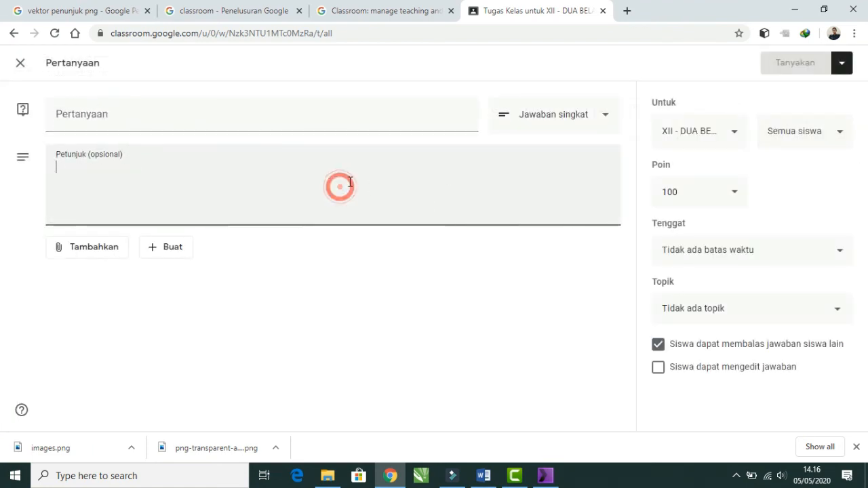
click(167, 116)
click(179, 179)
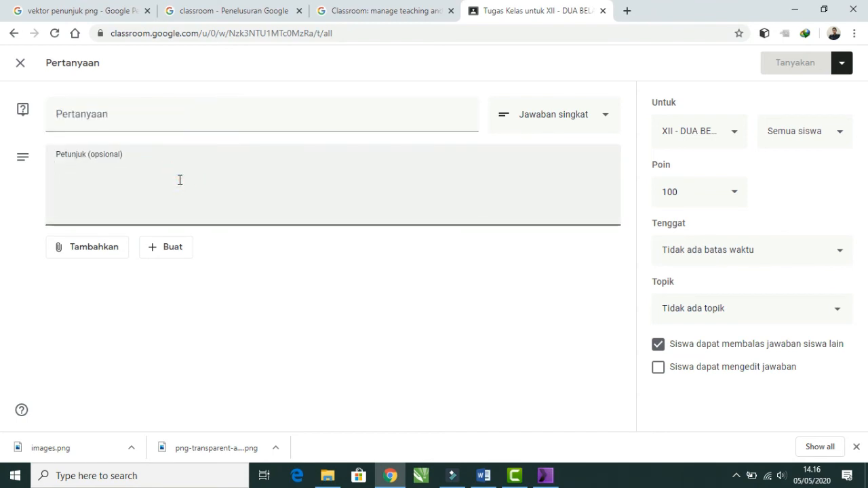
click(166, 119)
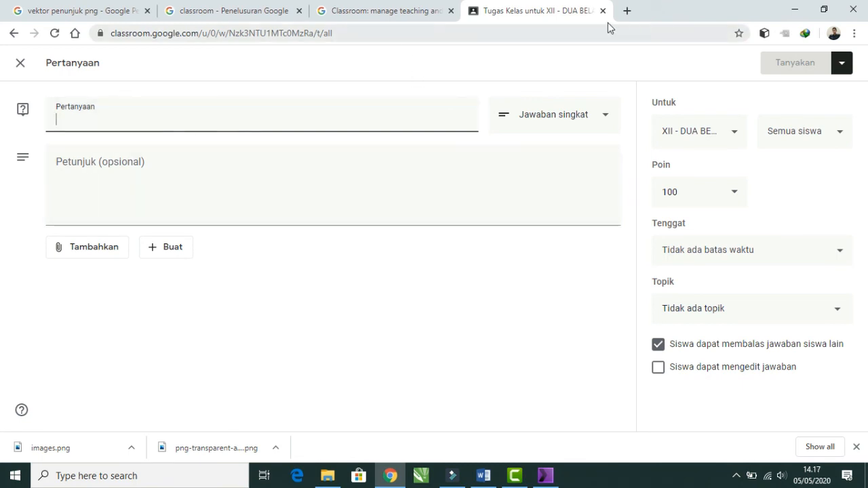
click(23, 65)
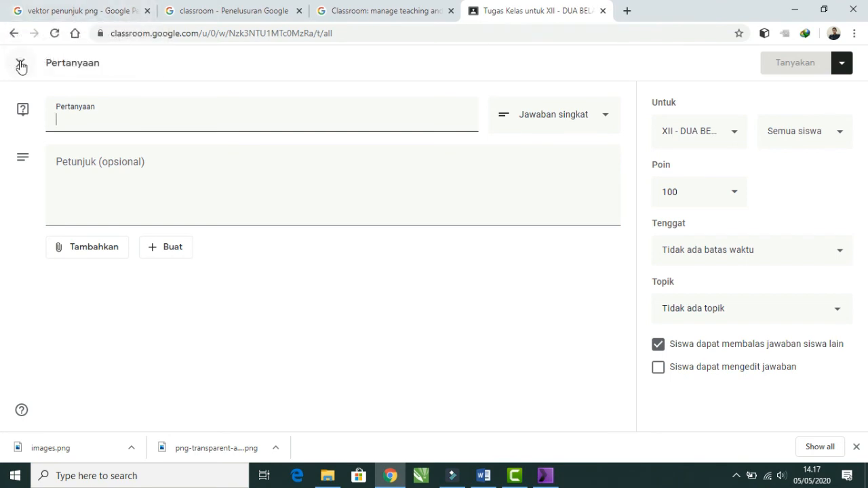
View the class picker for reusing an existing post, and dismiss it without choosing a class
click(229, 117)
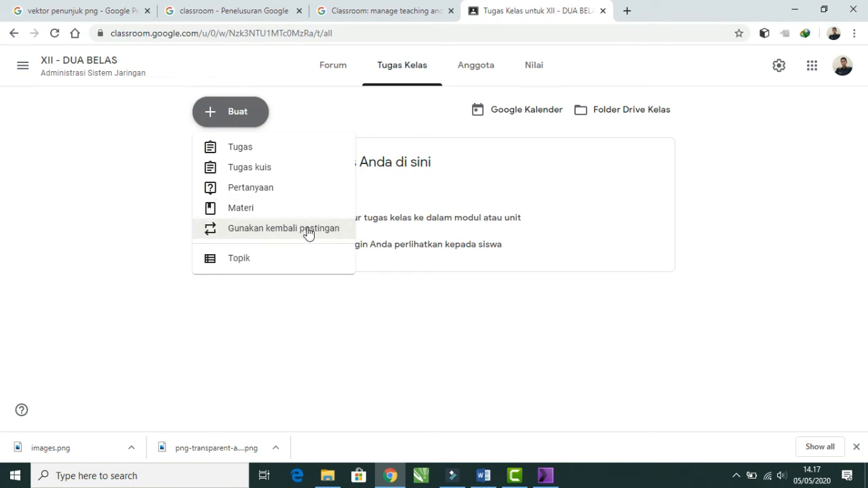
click(274, 230)
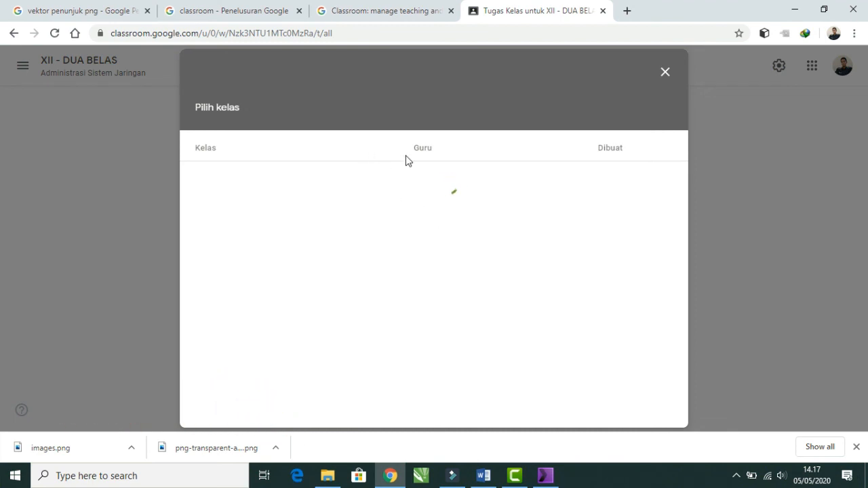
click(665, 72)
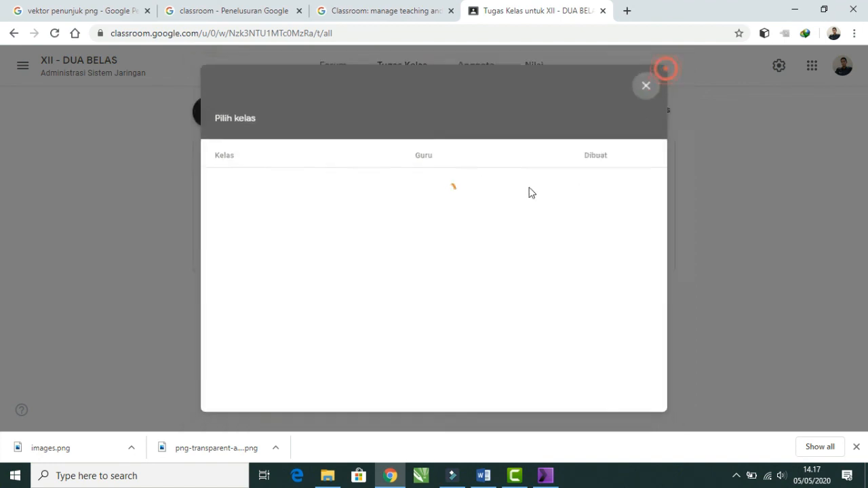
Look at the dialog for adding a class work topic, and cancel it without entering a topic name
click(238, 114)
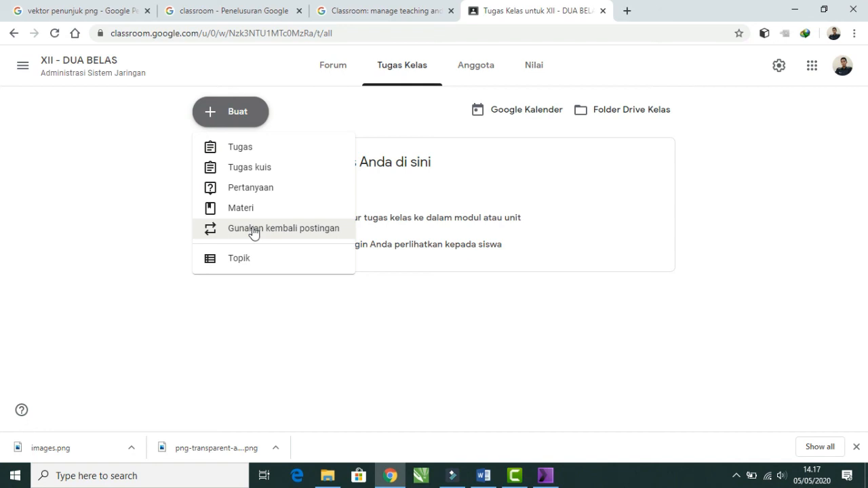
click(237, 266)
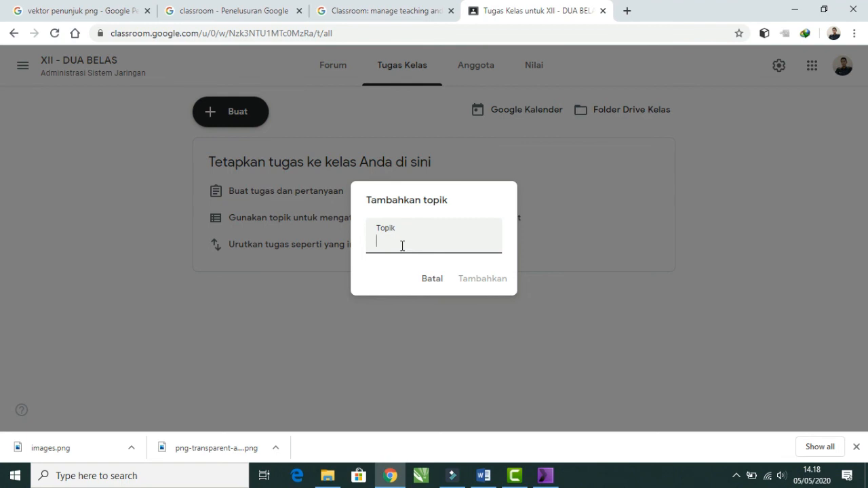
click(433, 280)
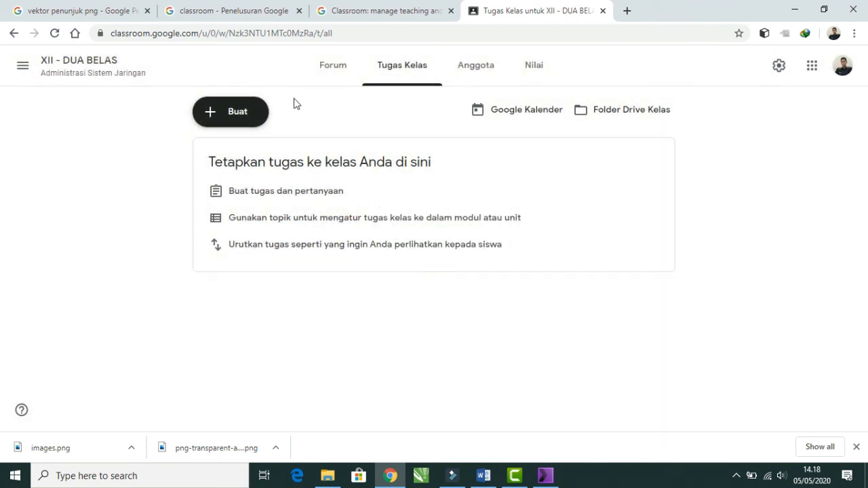
click(238, 113)
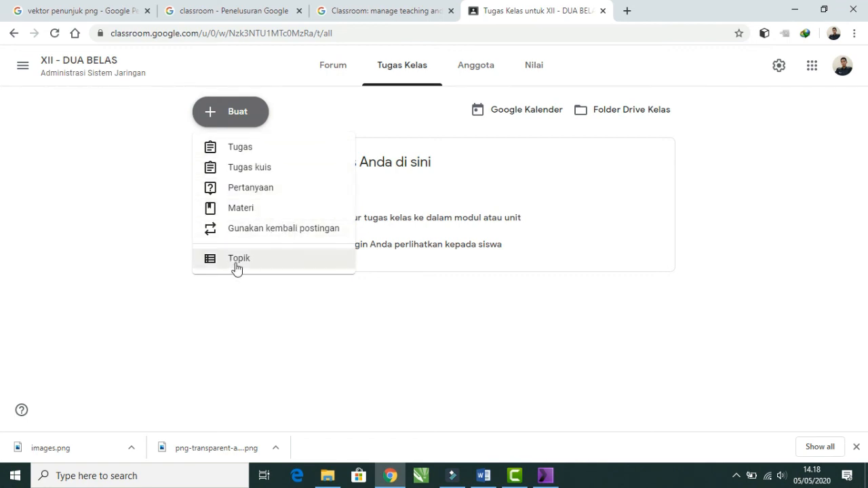
click(257, 264)
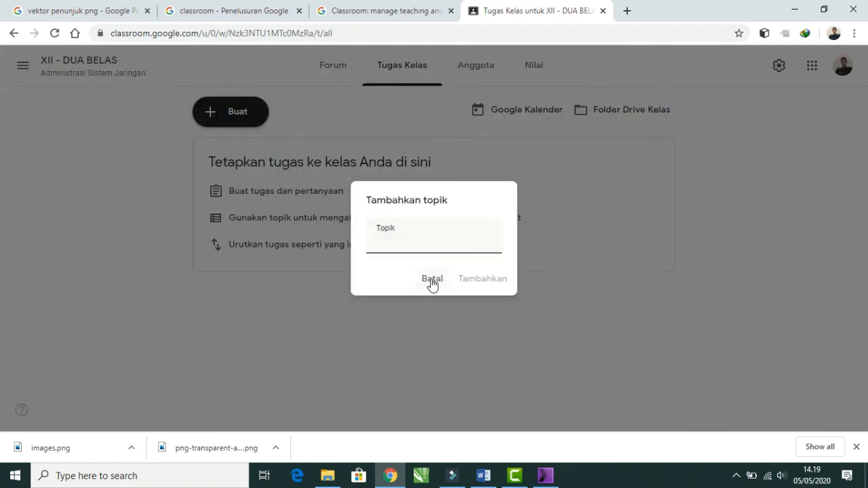
click(432, 283)
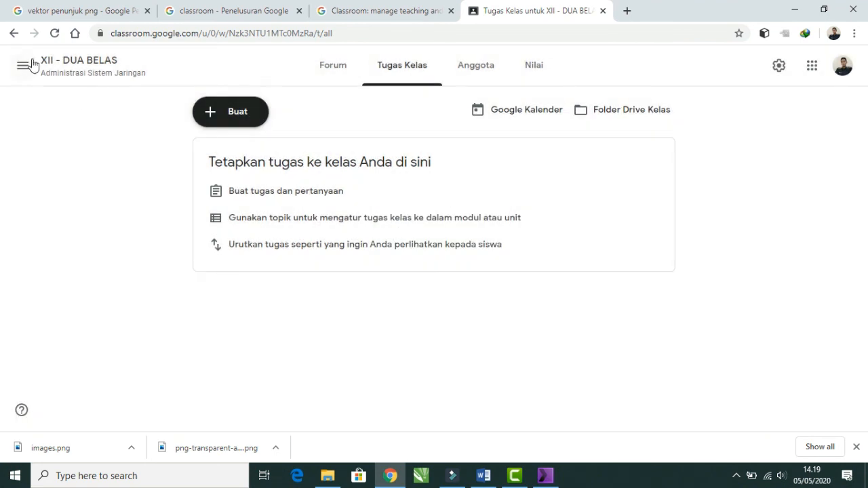
Check the class gradebook and forum, and minimize the browser window from the gradebook
click(533, 72)
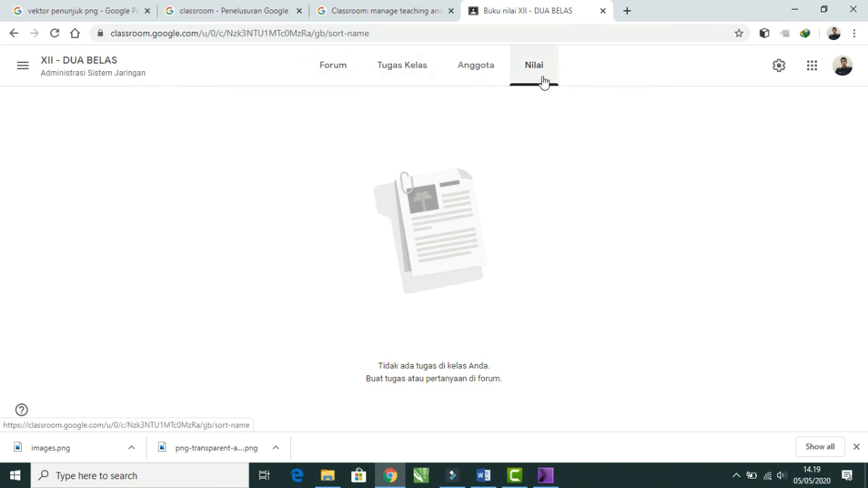
click(333, 68)
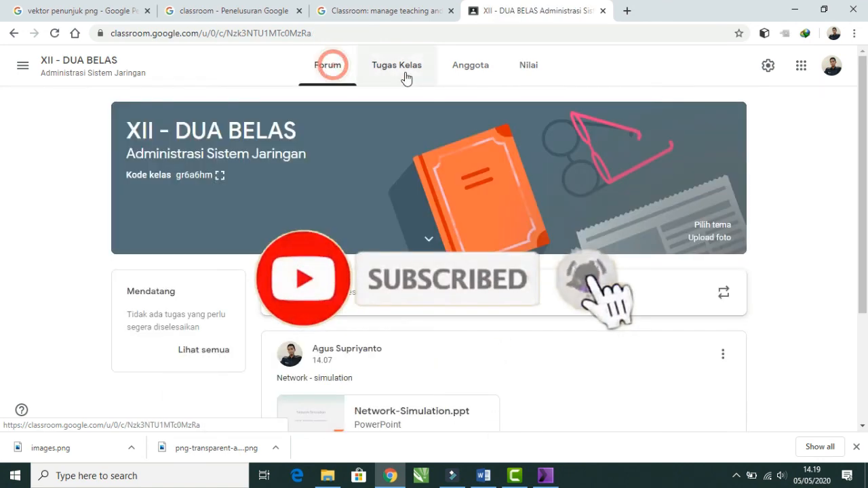
click(539, 70)
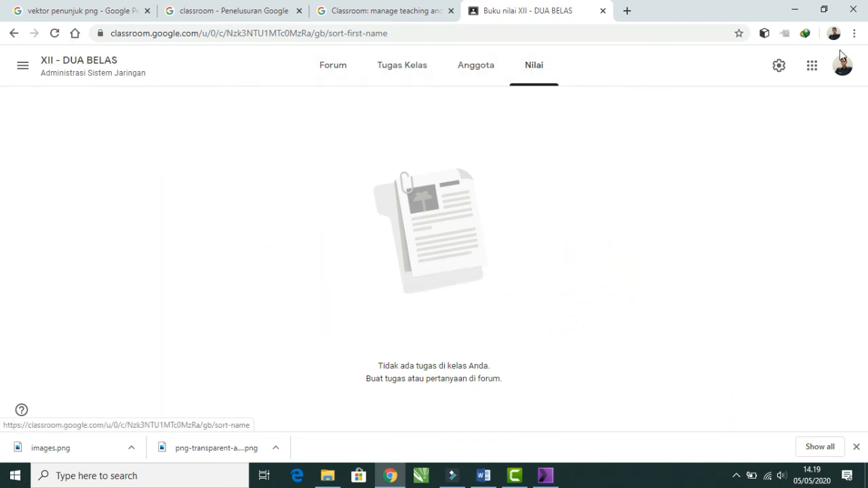
click(790, 8)
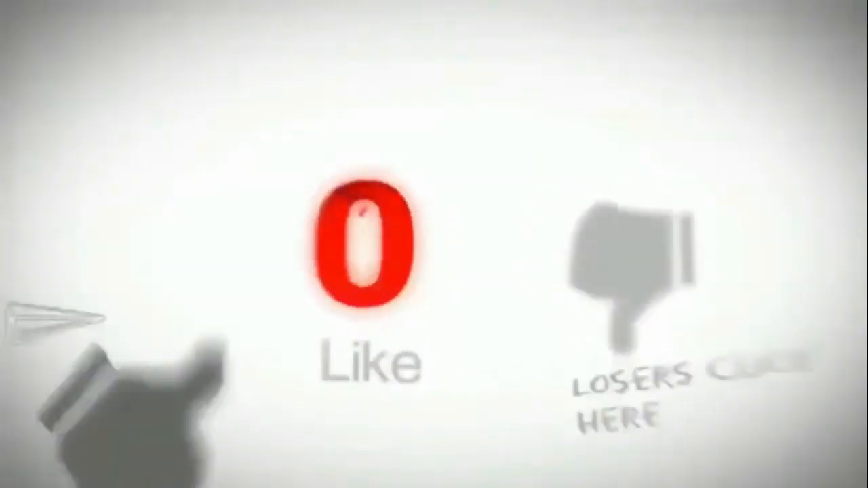